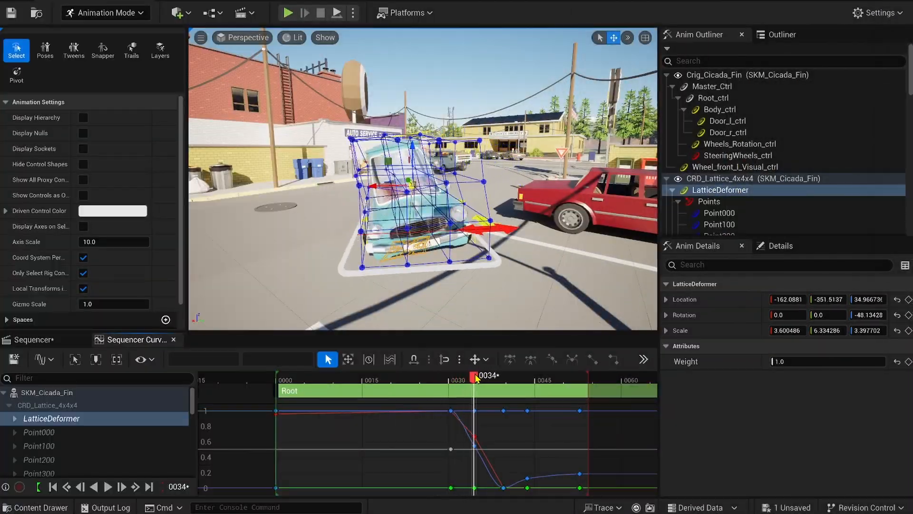
Preview the lattice-deformed car animations by scrubbing their timelines and playing back the camera lattice sequence
{"action": "left_click_drag", "start_coordinate": [476, 378], "coordinate": [497, 377]}
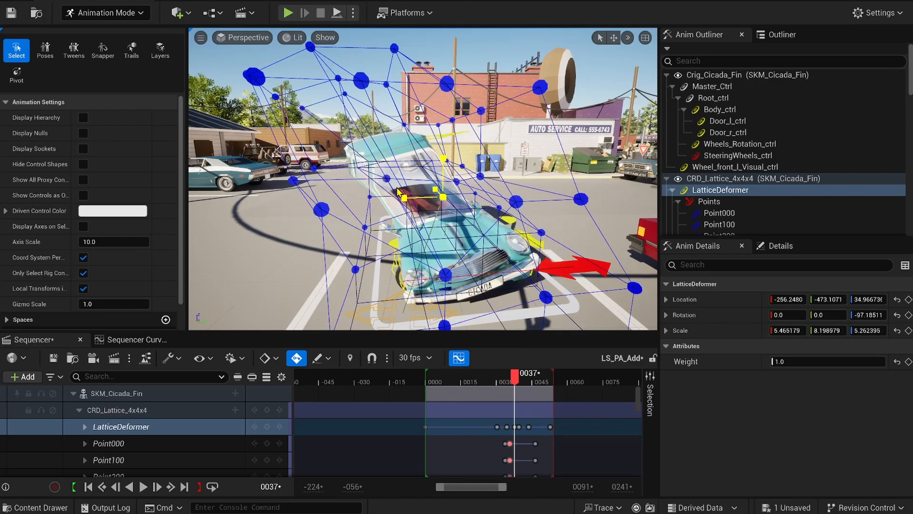
{"action": "left_click_drag", "start_coordinate": [397, 190], "coordinate": [460, 219]}
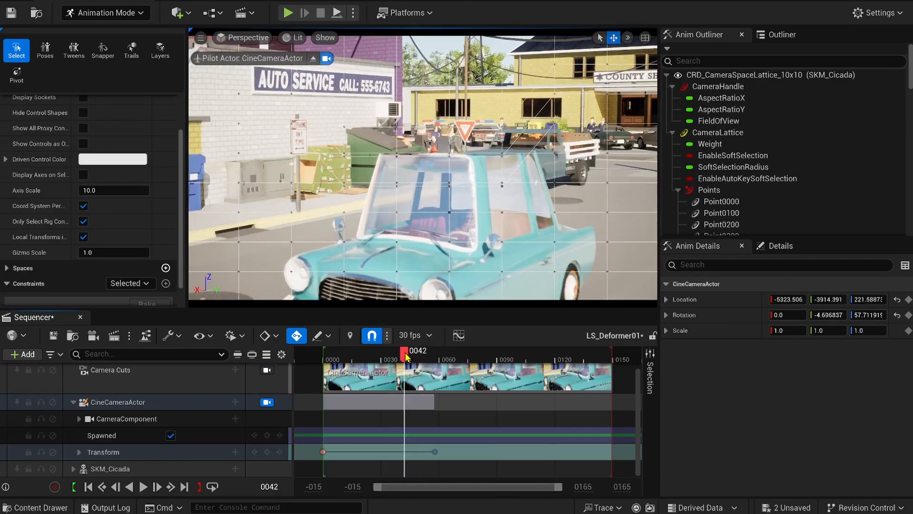
{"action": "left_click_drag", "start_coordinate": [403, 361], "coordinate": [331, 362]}
{"action": "key", "text": "space"}
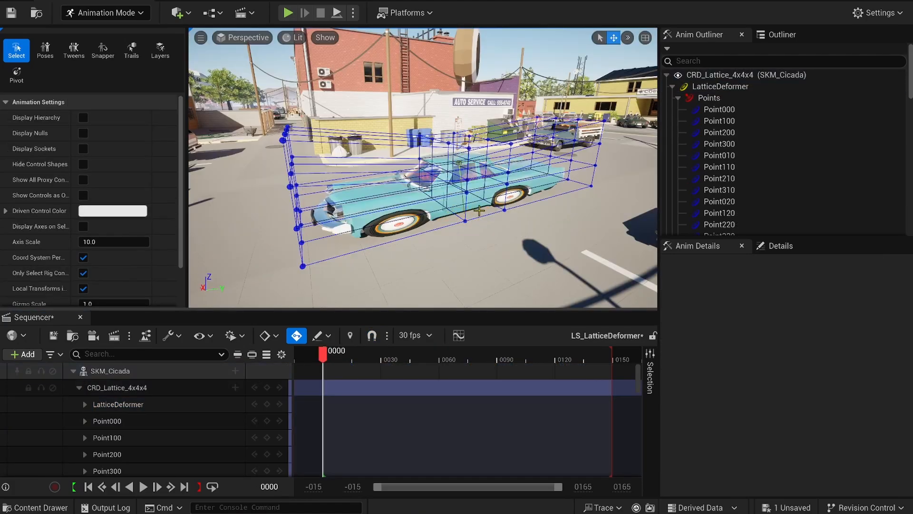
Select control points of the CRD_Lattice_4x4x4 rig around the car and move them to deform the mesh
{"action": "left_click", "coordinate": [521, 156]}
{"action": "left_click_drag", "start_coordinate": [521, 156], "coordinate": [496, 137]}
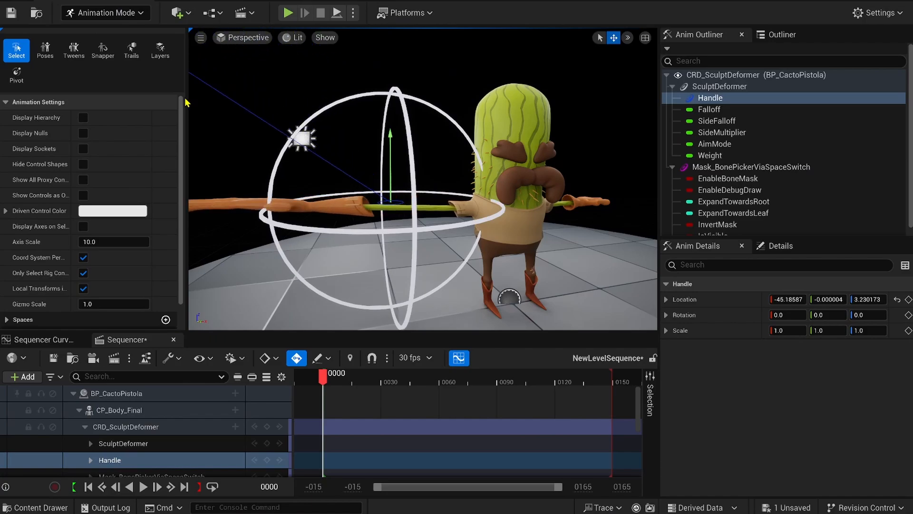
Move the sculpt deformer controls through the cactus character to deform its body
{"action": "mouse_move", "coordinate": [285, 165]}
{"action": "left_mouse_down"}
{"action": "mouse_move", "coordinate": [264, 167]}
{"action": "mouse_move", "coordinate": [447, 164]}
{"action": "left_mouse_up"}
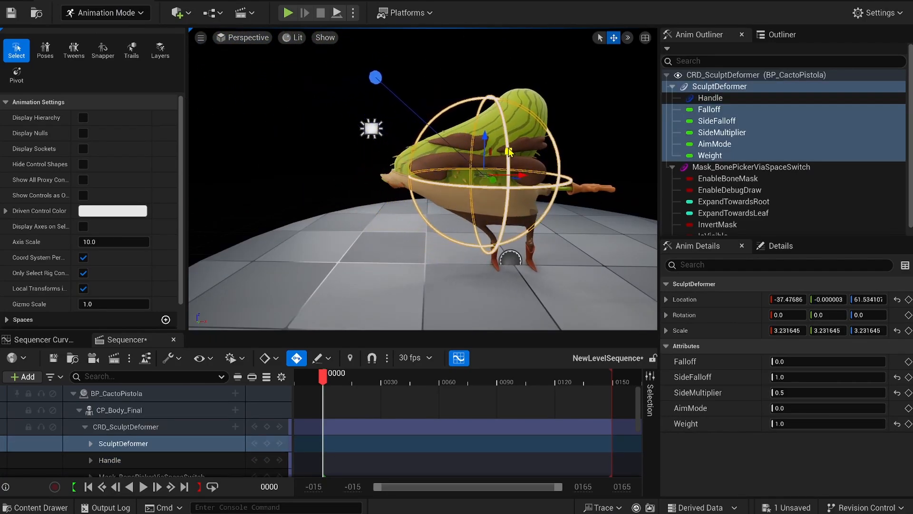
{"action": "left_click_drag", "start_coordinate": [584, 156], "coordinate": [536, 197]}
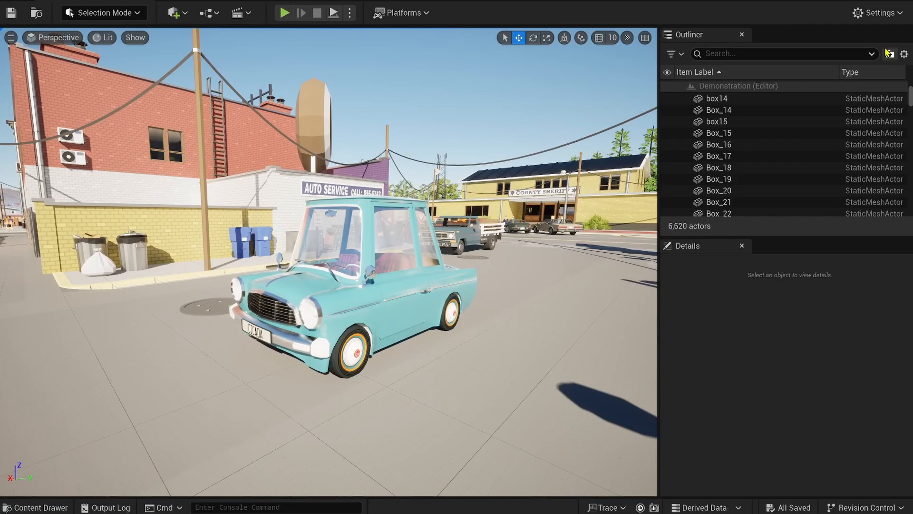
Open the plugin list and search for Animator
{"action": "left_click", "coordinate": [880, 13]}
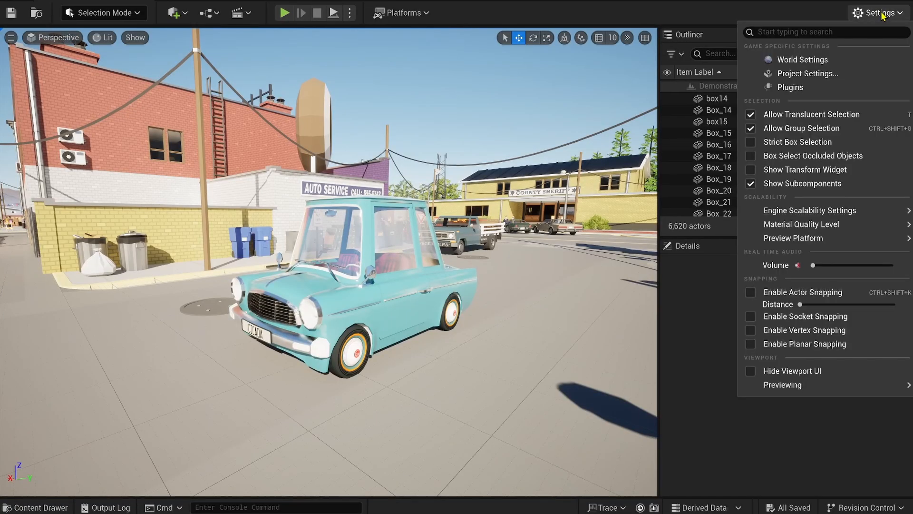
{"action": "left_click", "coordinate": [791, 87]}
{"action": "type", "text": "Animator"}
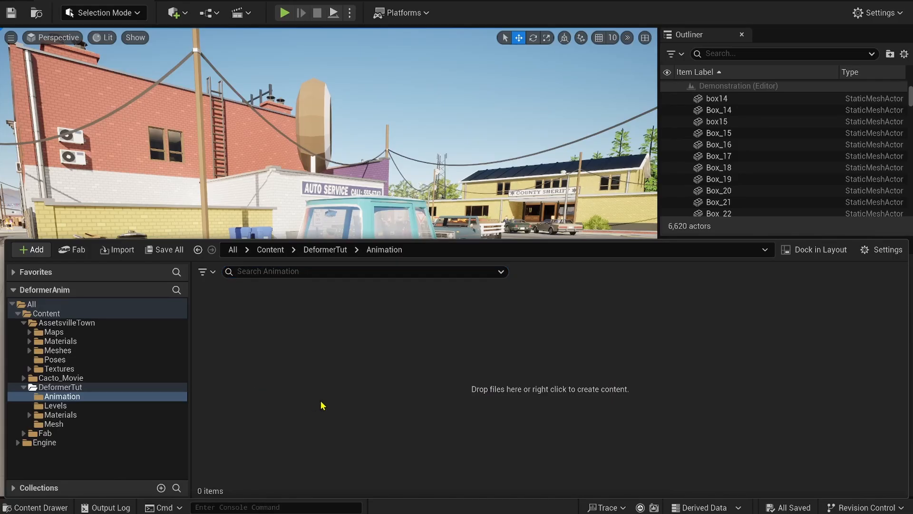
{"action": "right_click", "coordinate": [321, 402]}
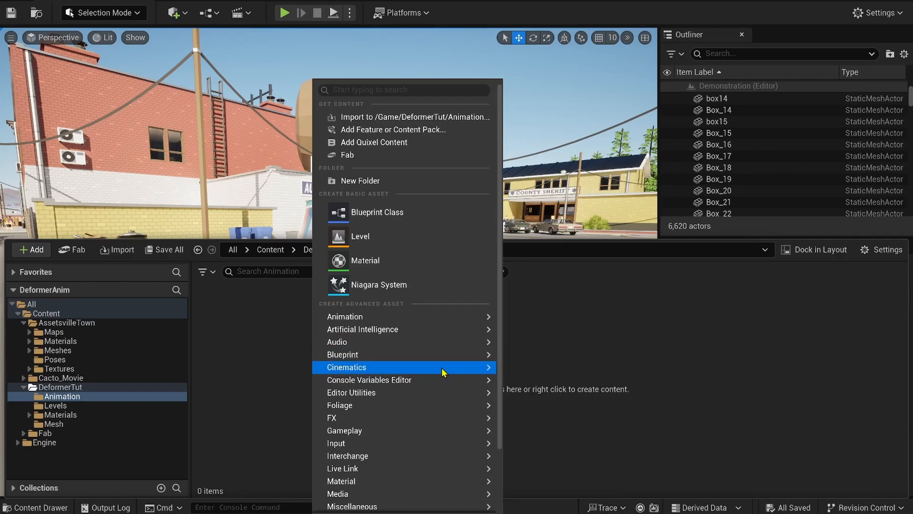
{"action": "mouse_move", "coordinate": [447, 370]}
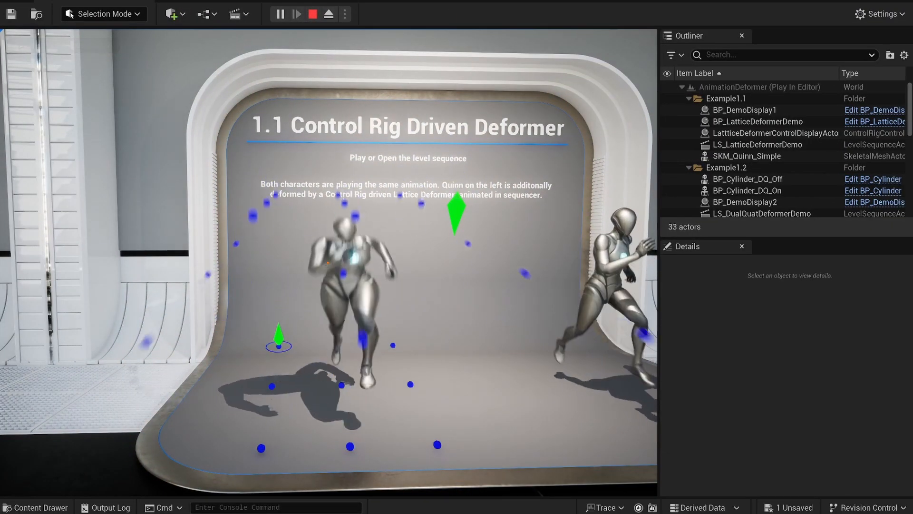
{"action": "key", "text": "d"}
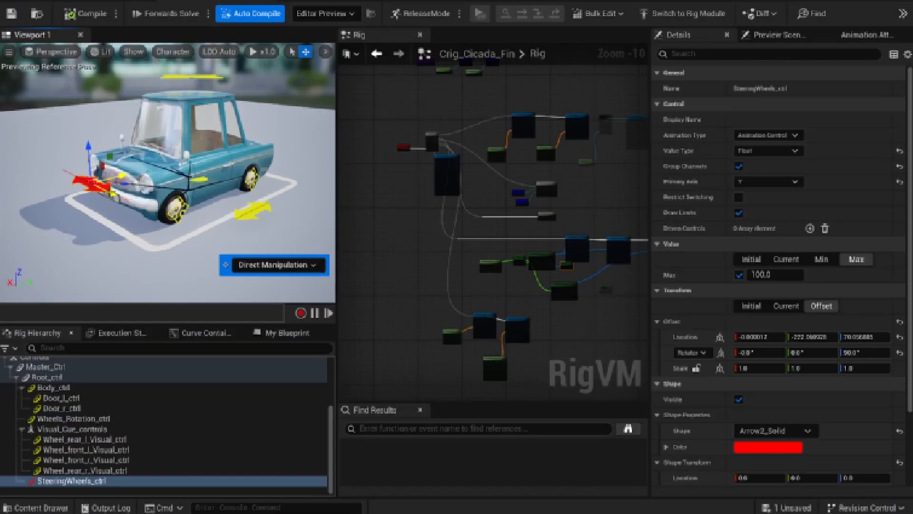
Inspect the wheel rotation control and the other body controls of the Crig_Cicada_Fin rig
{"action": "left_click", "coordinate": [280, 217]}
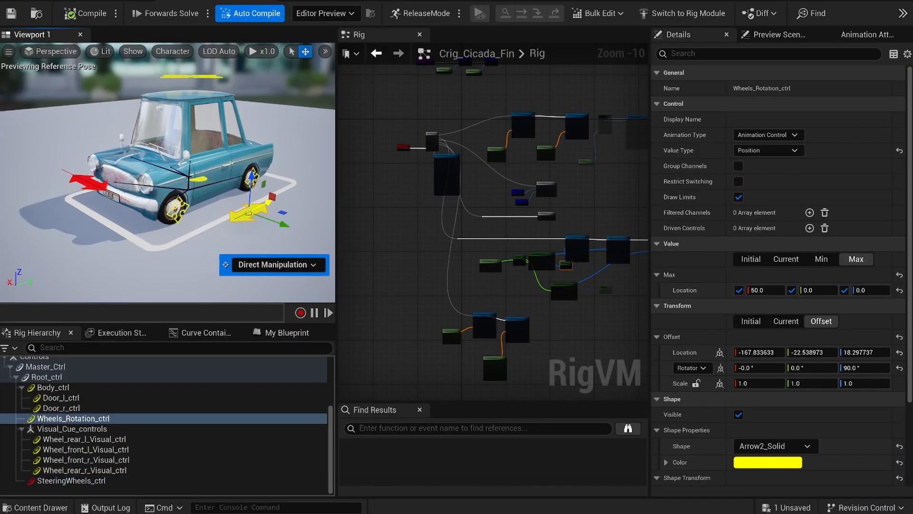
{"action": "left_click", "coordinate": [220, 129]}
{"action": "left_click", "coordinate": [190, 76]}
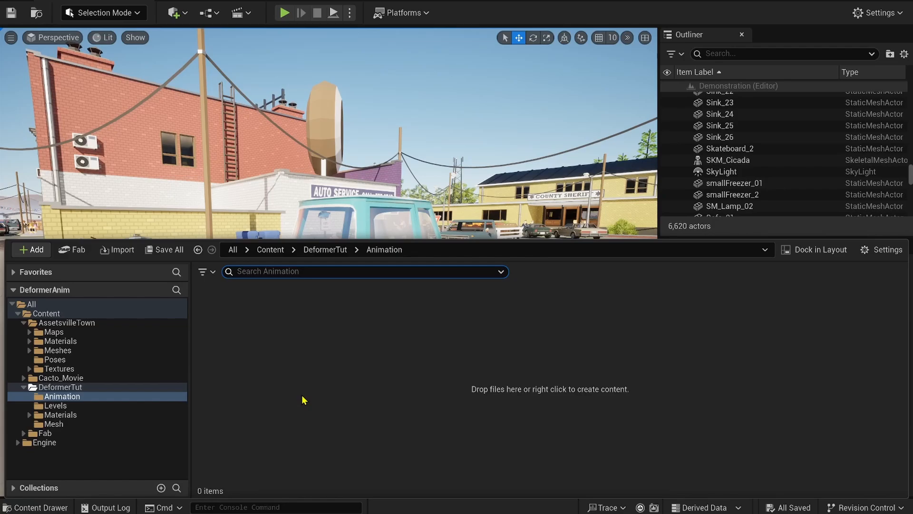
Create the level sequence LS_Deformer01 in the DeformerTut Animation folder and add the SKM_Cicada actor to it
{"action": "right_click", "coordinate": [278, 371]}
{"action": "mouse_move", "coordinate": [278, 369]}
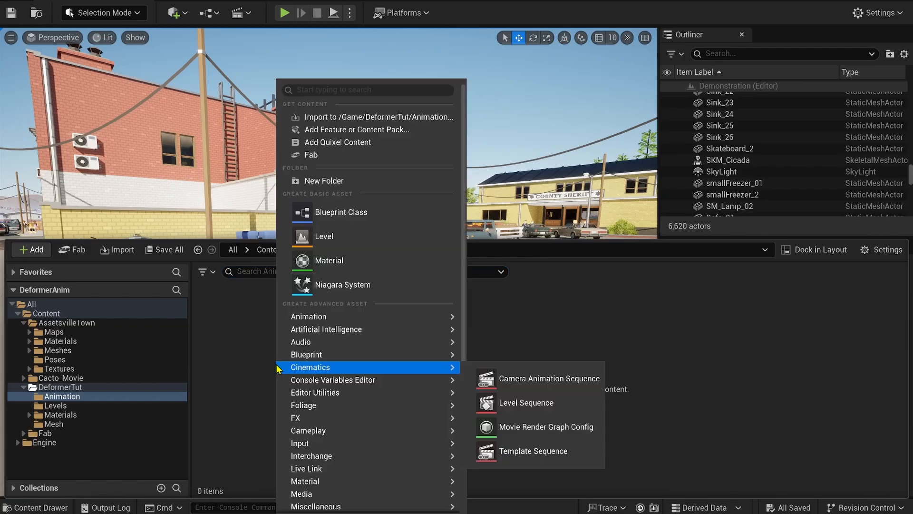
{"action": "left_click", "coordinate": [551, 403]}
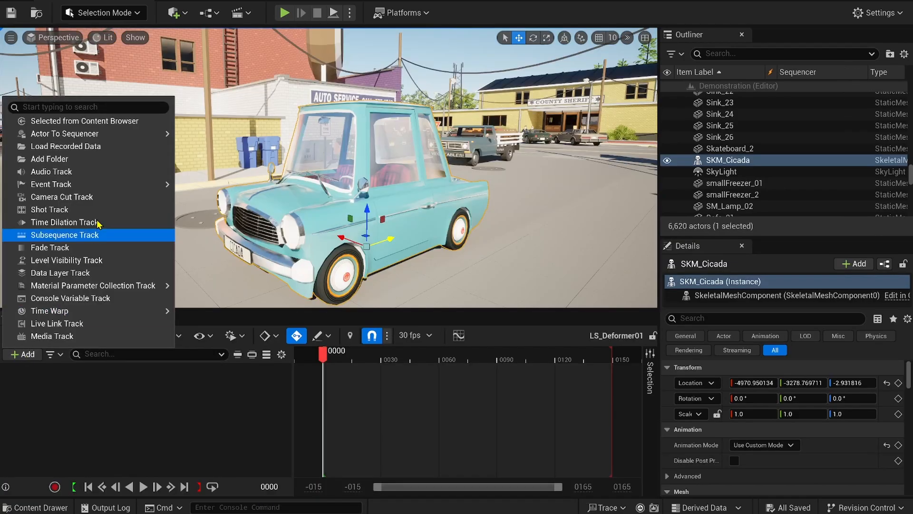
{"action": "mouse_move", "coordinate": [91, 135]}
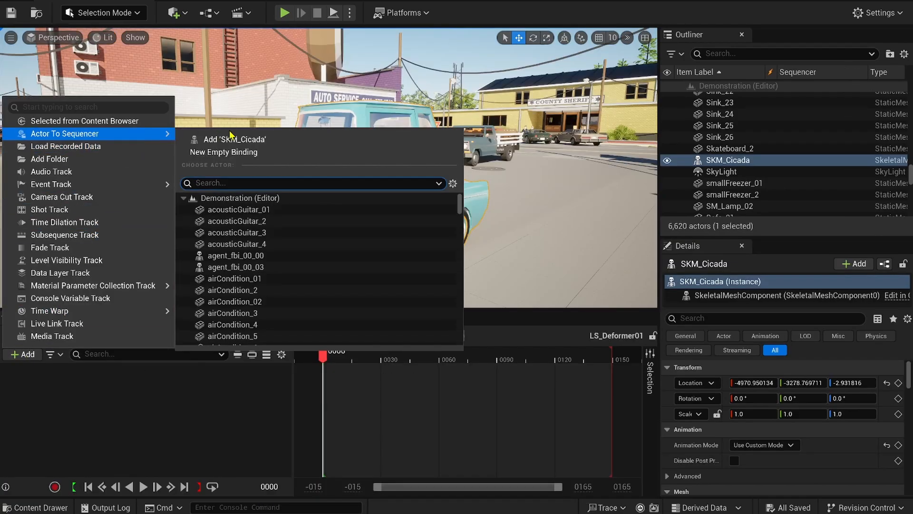
{"action": "left_click", "coordinate": [256, 138]}
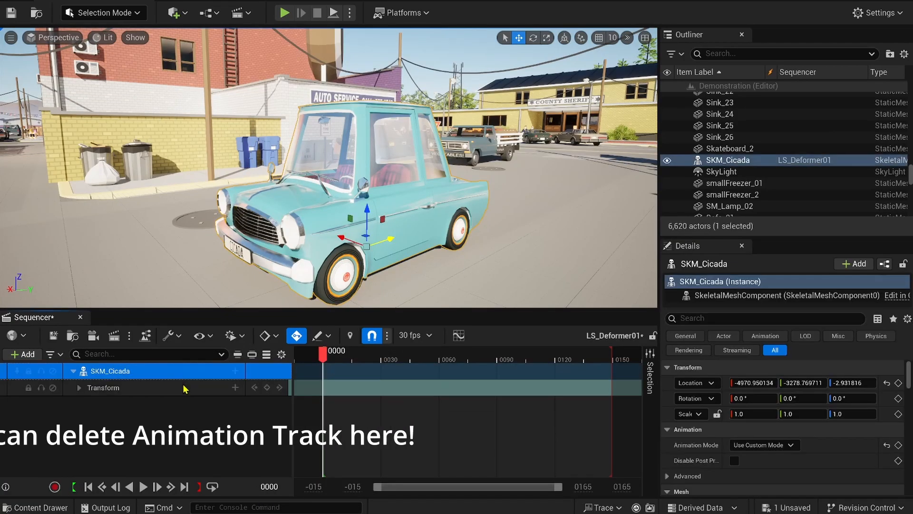
Add the CRD_CameraSpaceLattice_10x10 control rig to SKM_Cicada, filtering the available rigs by the Deformer tag
{"action": "left_click", "coordinate": [236, 371]}
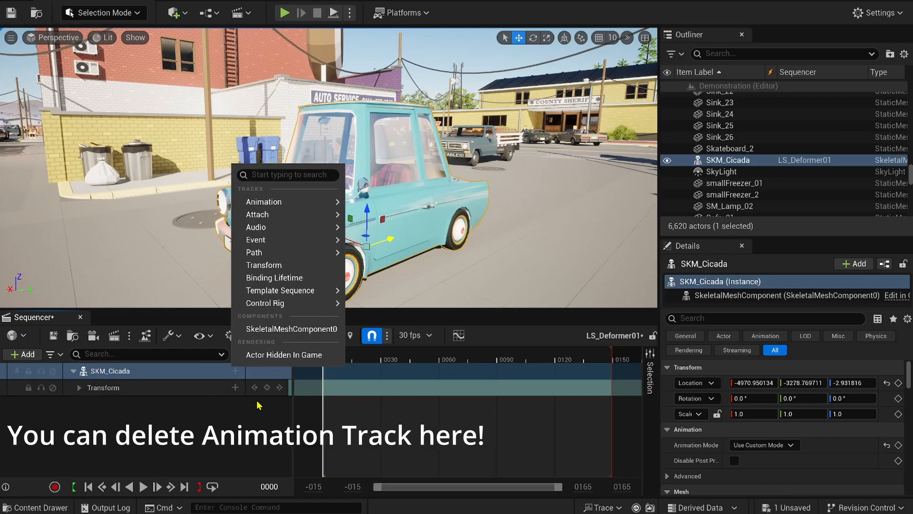
{"action": "mouse_move", "coordinate": [260, 308]}
{"action": "left_click", "coordinate": [358, 345]}
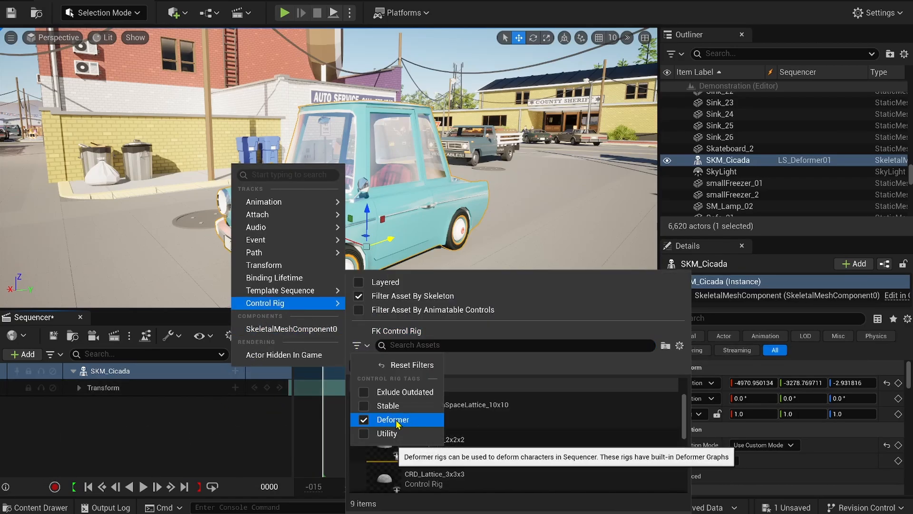
{"action": "left_click", "coordinate": [389, 364]}
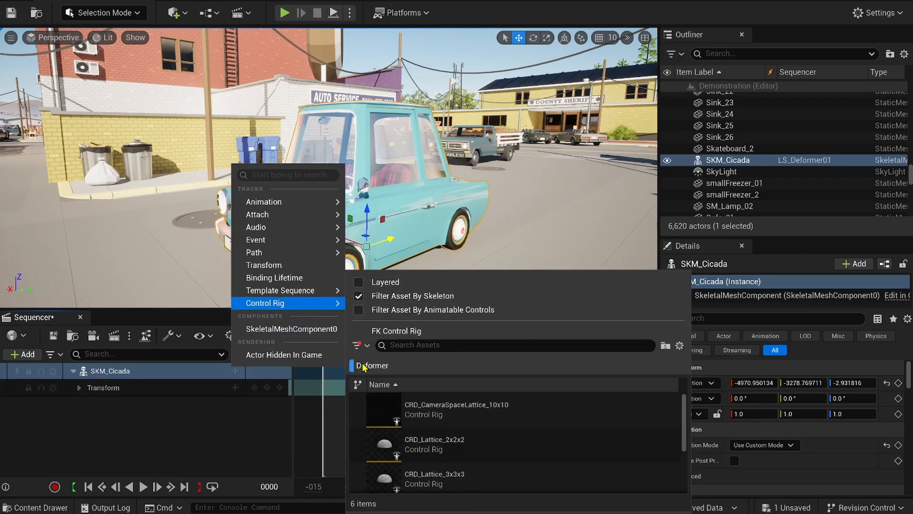
{"action": "left_click", "coordinate": [679, 345]}
{"action": "mouse_move", "coordinate": [684, 413]}
{"action": "left_mouse_down"}
{"action": "mouse_move", "coordinate": [683, 429]}
{"action": "mouse_move", "coordinate": [687, 405]}
{"action": "mouse_move", "coordinate": [671, 463]}
{"action": "mouse_move", "coordinate": [683, 381]}
{"action": "left_mouse_up"}
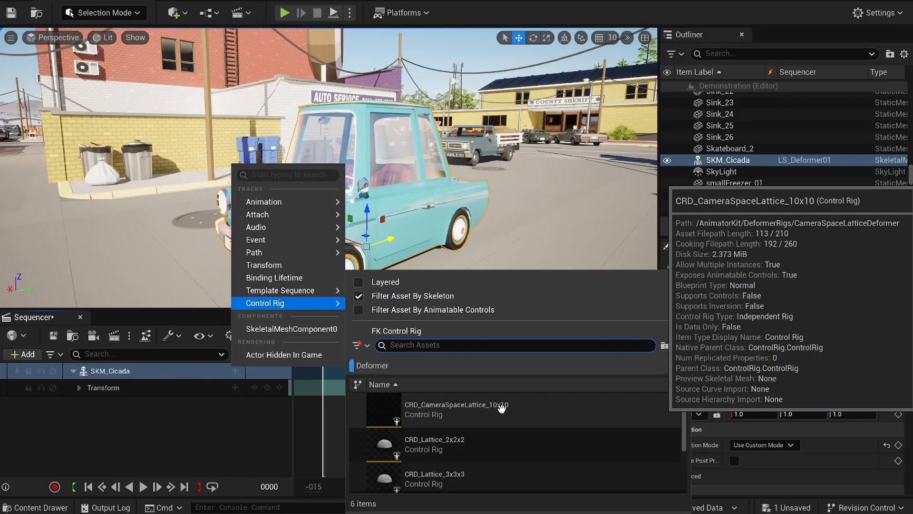
{"action": "left_click", "coordinate": [520, 375]}
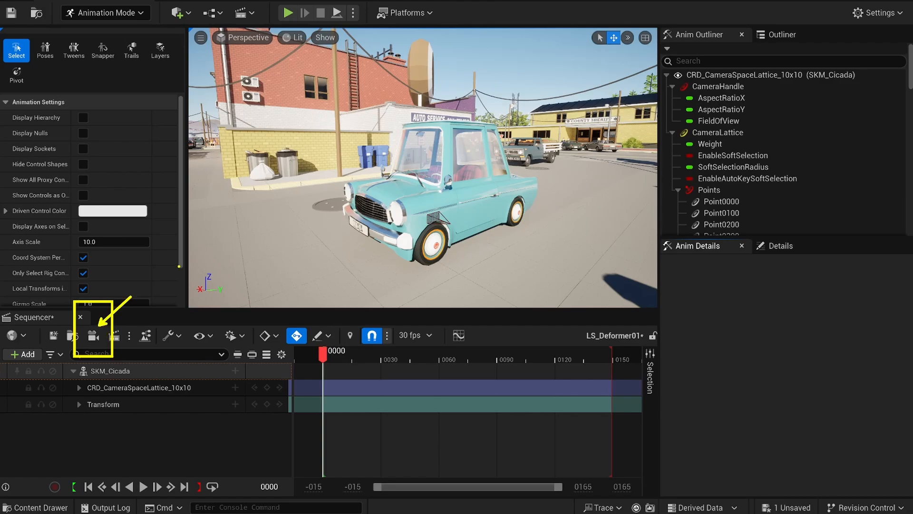
Create a new camera as the sequence's current camera cut and frame the whole car in its view
{"action": "left_click", "coordinate": [93, 336]}
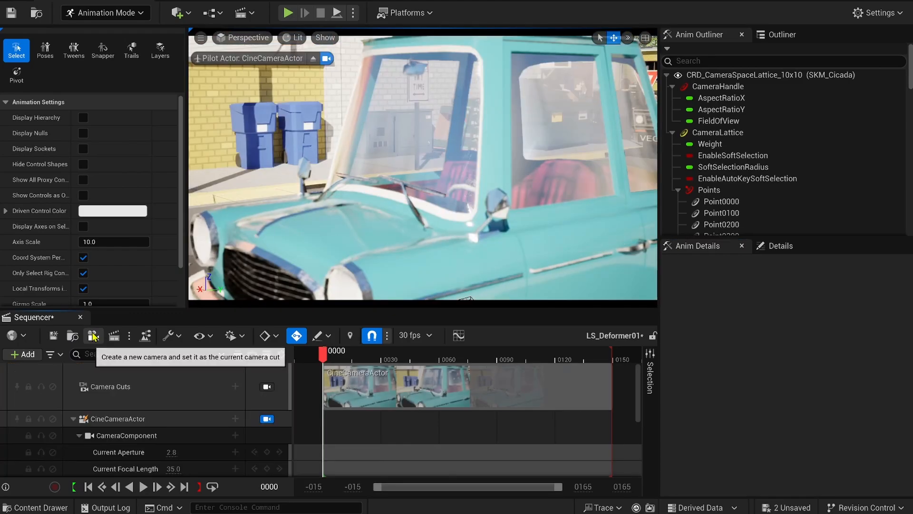
{"action": "left_click_drag", "start_coordinate": [395, 185], "coordinate": [394, 256]}
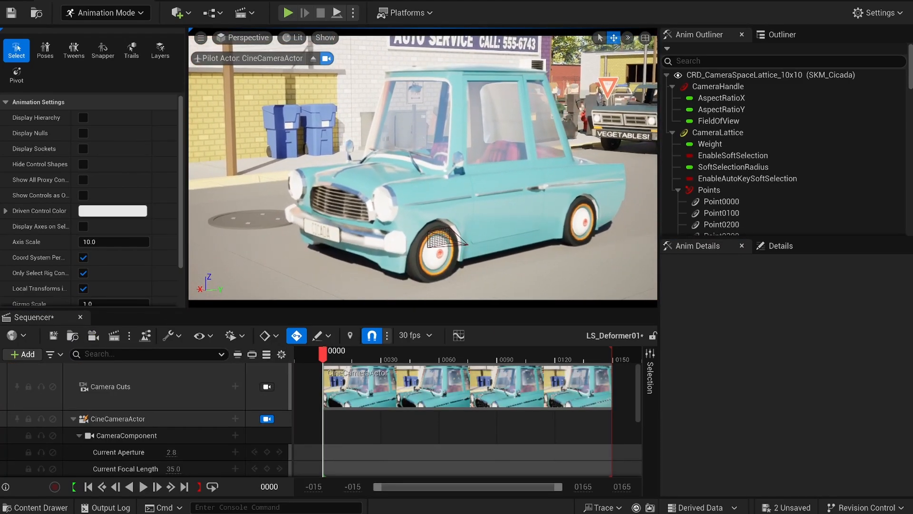
Leave the camera view and select the CameraHandle control within the CRD_CameraSpaceLattice_10x10 track
{"action": "left_click", "coordinate": [73, 418]}
{"action": "left_click", "coordinate": [267, 418]}
{"action": "right_click_drag", "start_coordinate": [442, 208], "coordinate": [468, 207]}
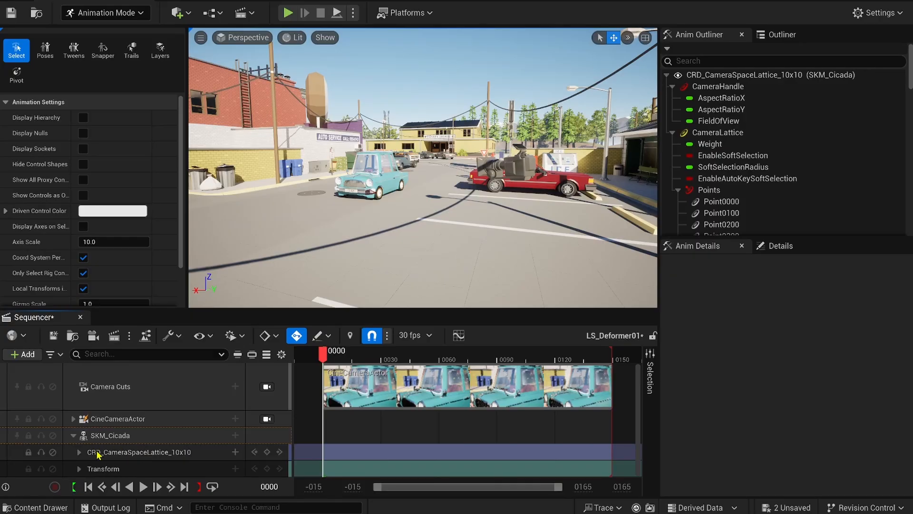
{"action": "left_click", "coordinate": [97, 453]}
{"action": "left_click", "coordinate": [79, 452]}
{"action": "scroll", "coordinate": [180, 442], "scroll_direction": "down", "scroll_amount": 3}
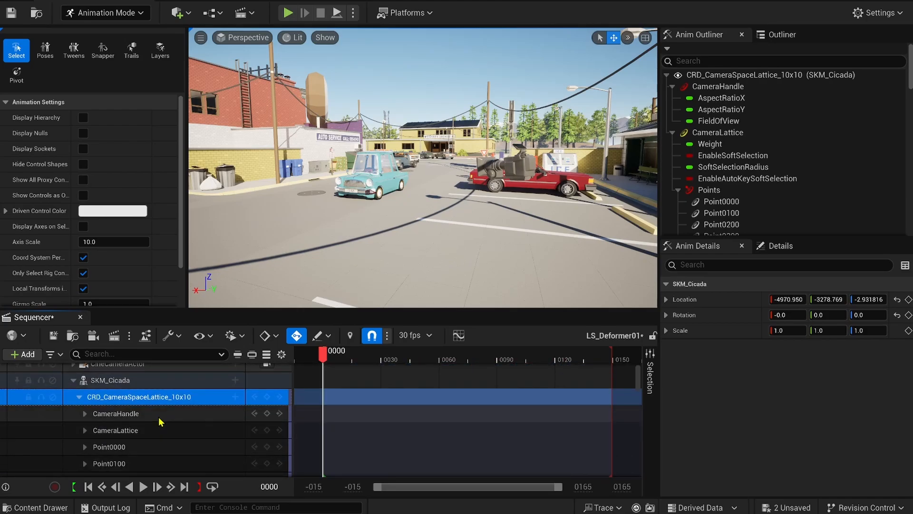
{"action": "left_click", "coordinate": [161, 421]}
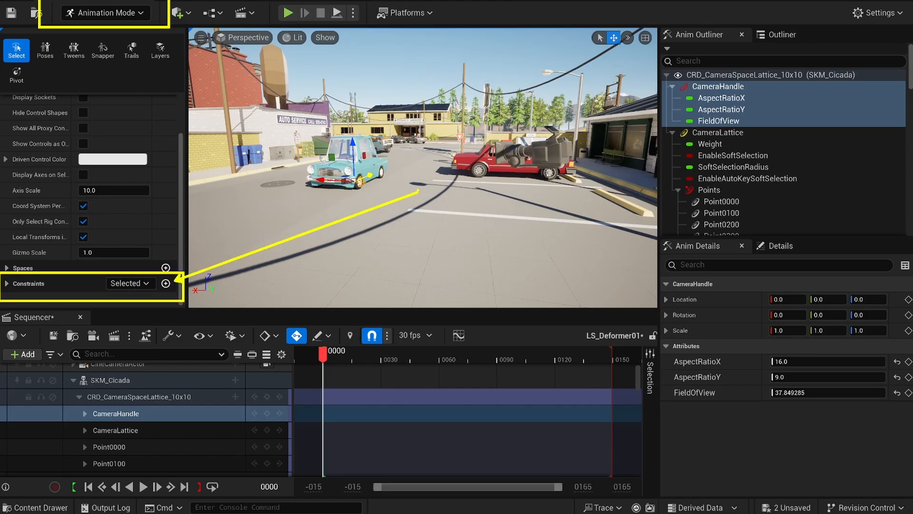
Constrain CameraHandle to the CineCameraActor with a Parent constraint that does not maintain the offset
{"action": "left_click", "coordinate": [165, 284]}
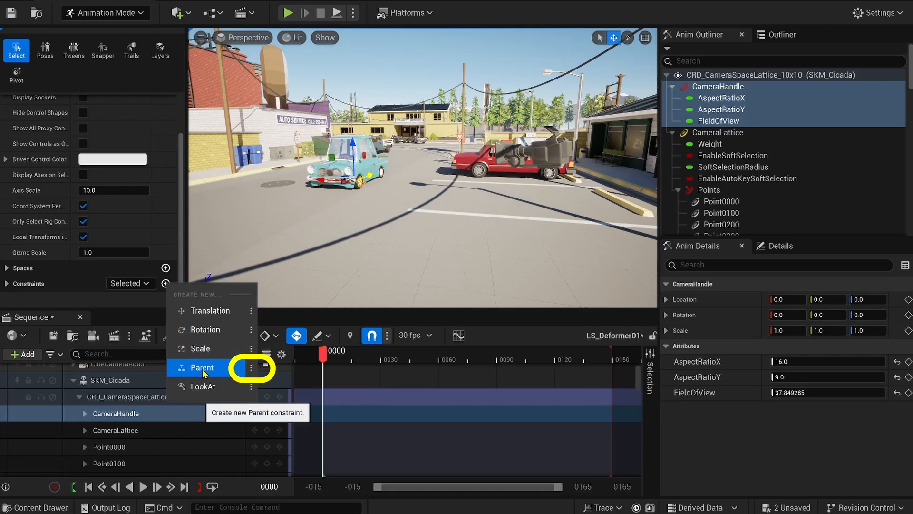
{"action": "left_click", "coordinate": [252, 368]}
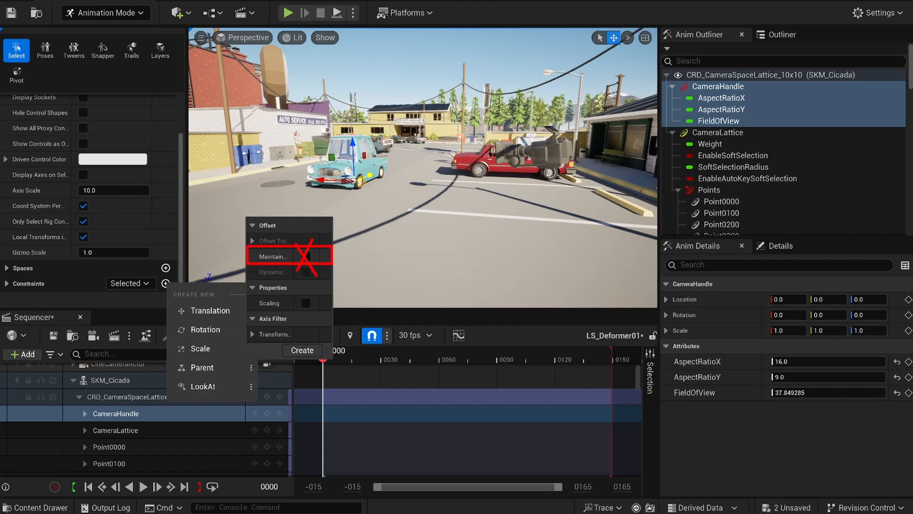
{"action": "left_click", "coordinate": [298, 349]}
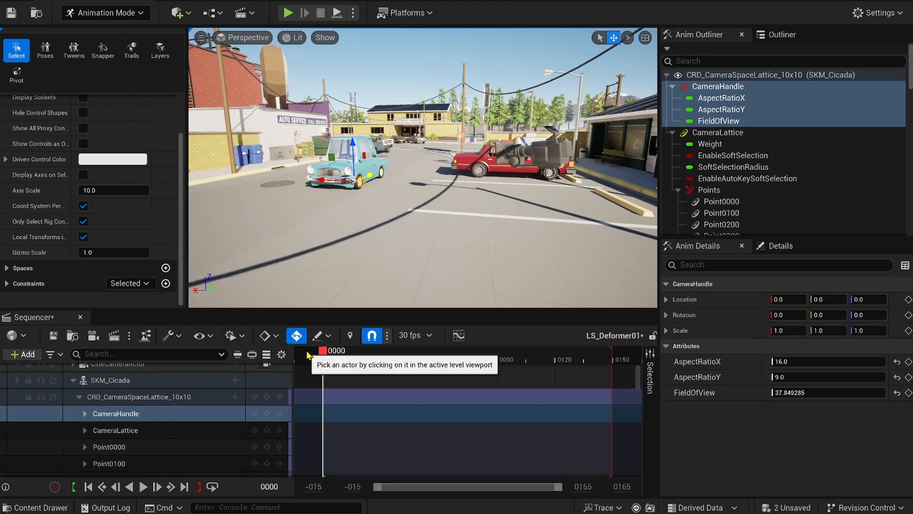
{"action": "left_click", "coordinate": [549, 146]}
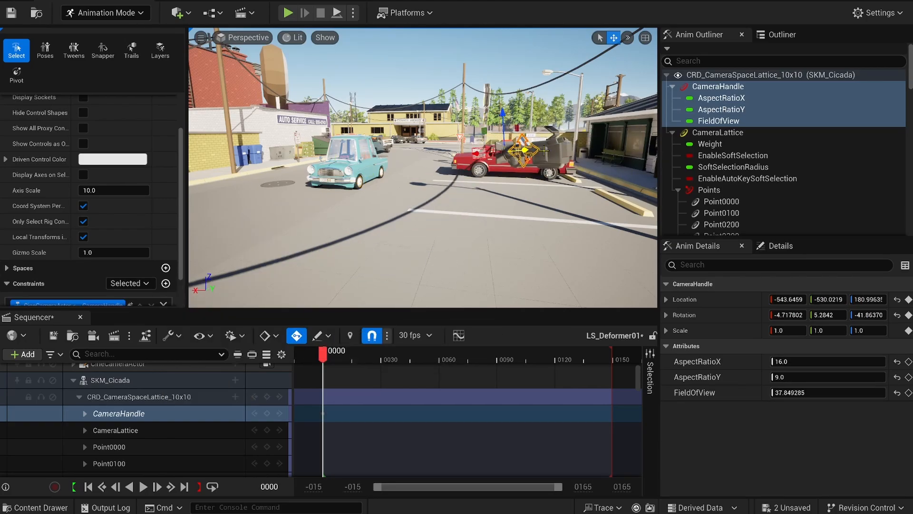
{"action": "key", "text": "f"}
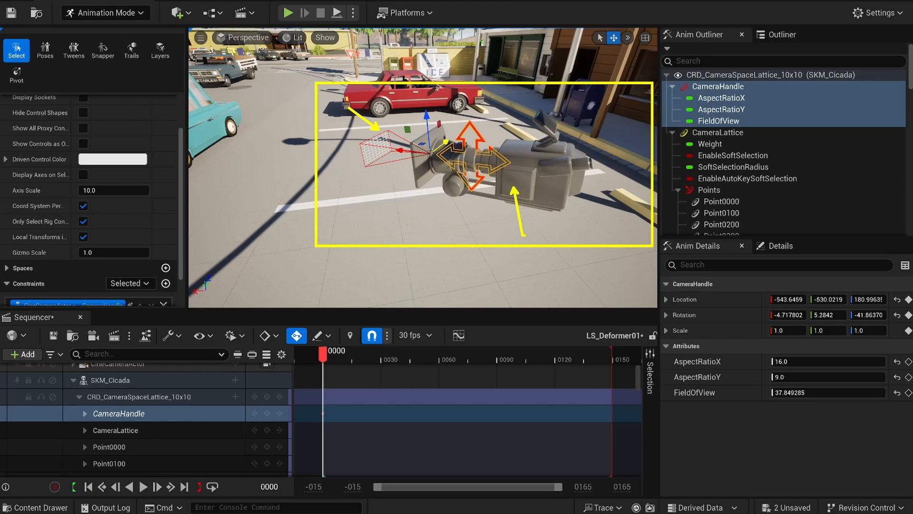
View the scene through the CineCameraActor and shift the camera lattice points at the car's front bumper
{"action": "key", "text": "Escape"}
{"action": "scroll", "coordinate": [207, 399], "scroll_direction": "up", "scroll_amount": 2}
{"action": "left_click_drag", "start_coordinate": [68, 408], "coordinate": [326, 429], "text": "ctrl"}
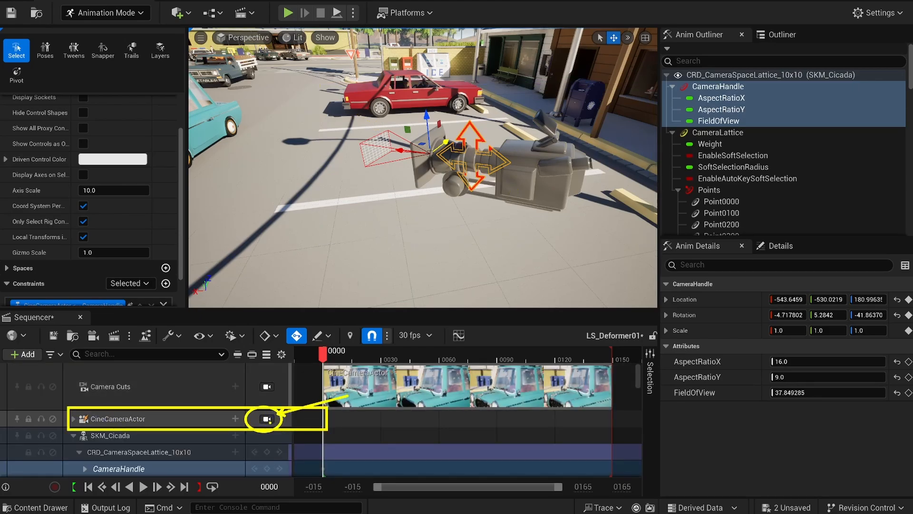
{"action": "left_click", "coordinate": [267, 419]}
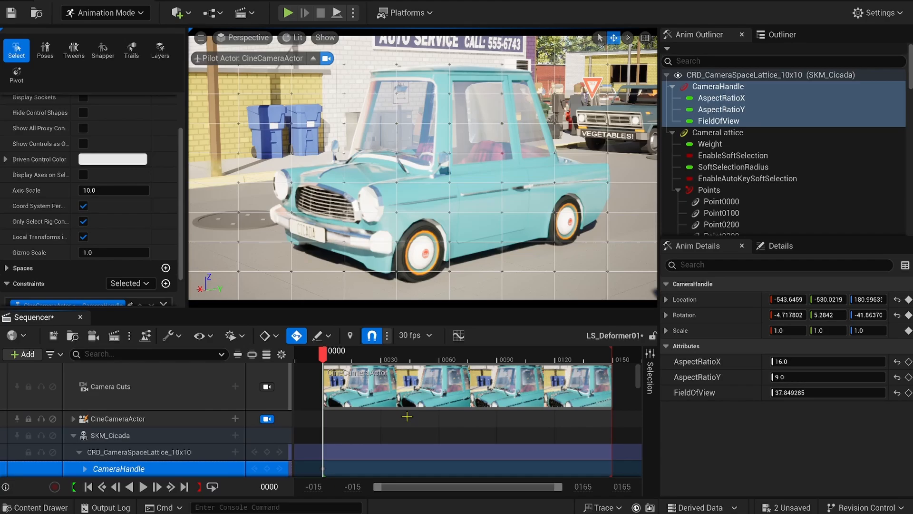
{"action": "left_click_drag", "start_coordinate": [328, 242], "coordinate": [310, 242]}
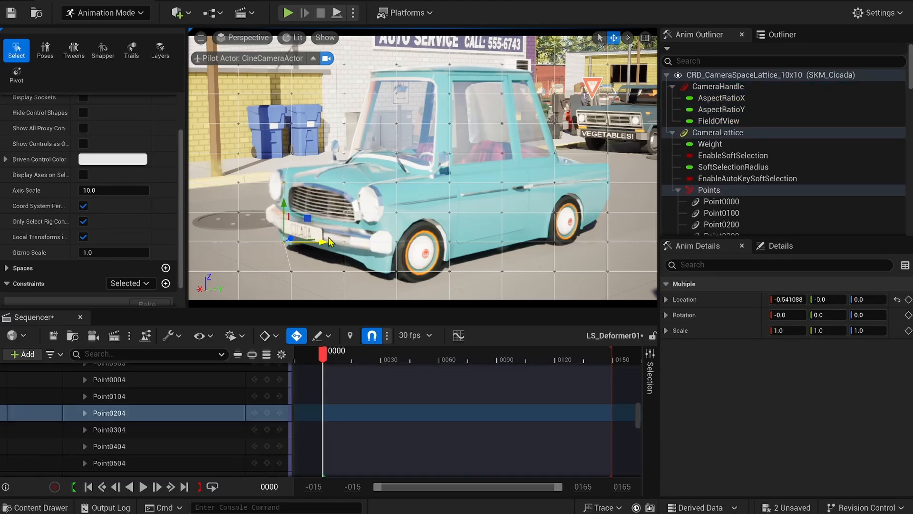
Undo the last lattice point move and box-select the camera lattice points over the car
{"action": "key", "text": "ctrl+z"}
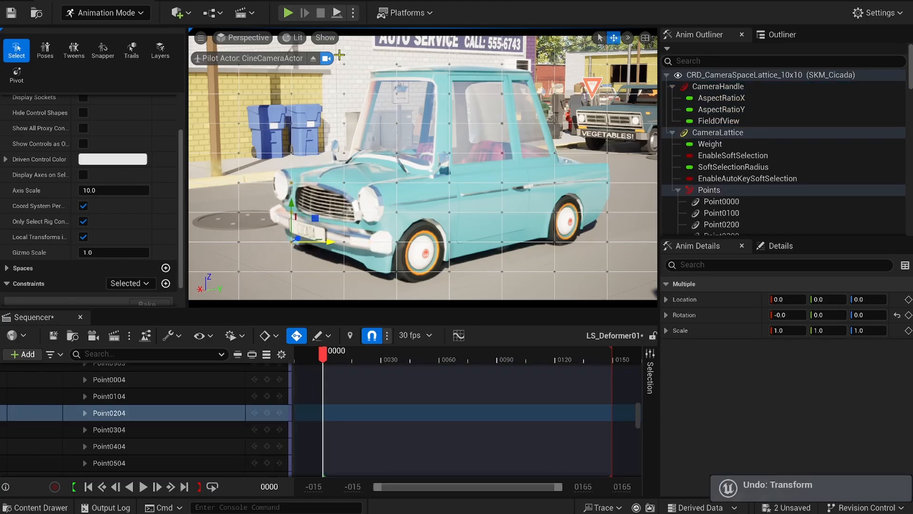
{"action": "left_click_drag", "start_coordinate": [339, 55], "coordinate": [631, 272]}
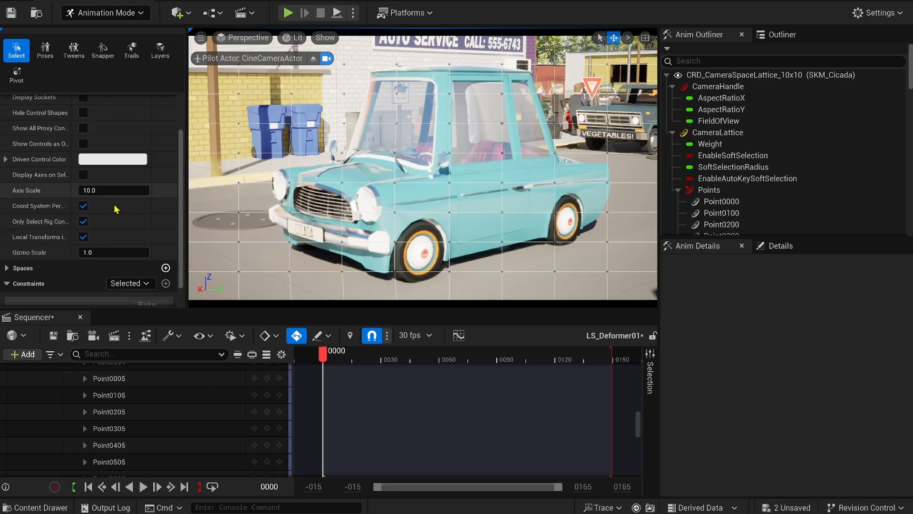
Turn off Only Select Rig Controls to try selecting other scene objects, and turn the option back on
{"action": "left_click", "coordinate": [83, 222]}
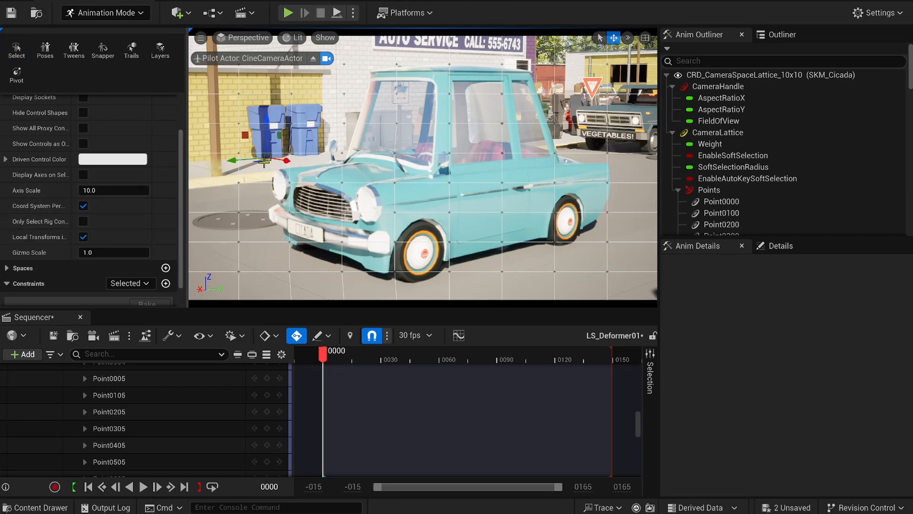
{"action": "key", "text": "ctrl+z"}
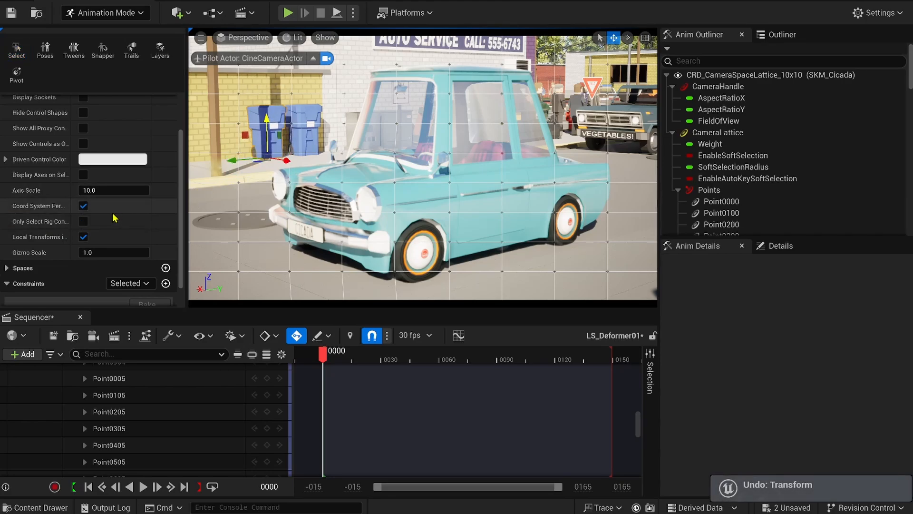
{"action": "left_click", "coordinate": [83, 221]}
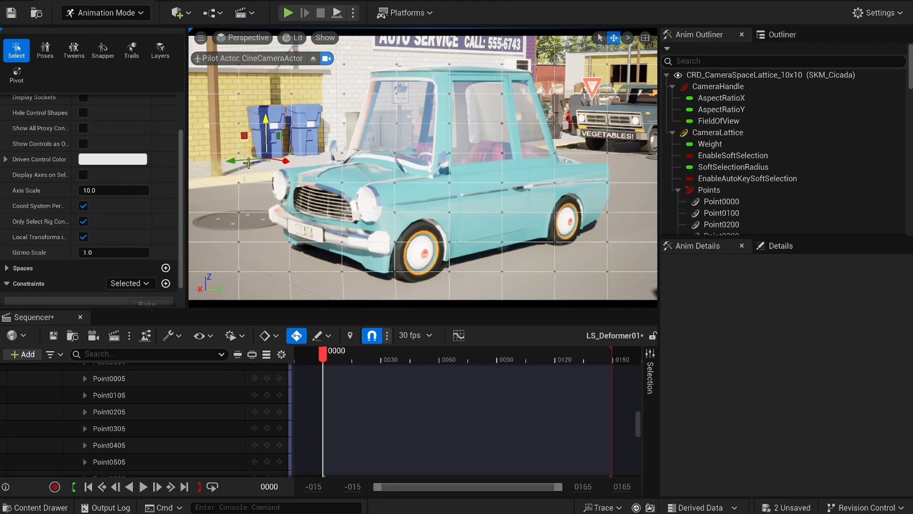
{"action": "left_click", "coordinate": [279, 182]}
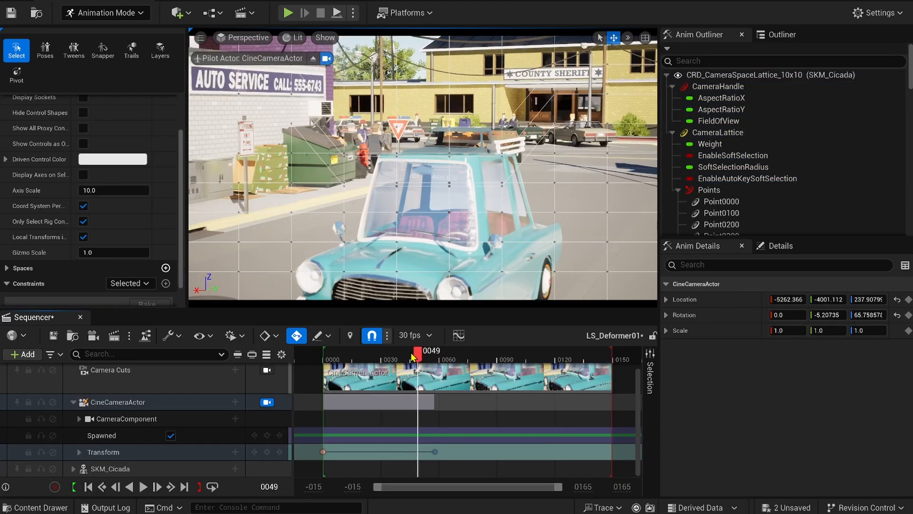
Scrub and play back the camera animation, and inspect the lattice-deformed car shot around frame 9
{"action": "left_click_drag", "start_coordinate": [418, 356], "coordinate": [345, 357]}
{"action": "key", "text": "space"}
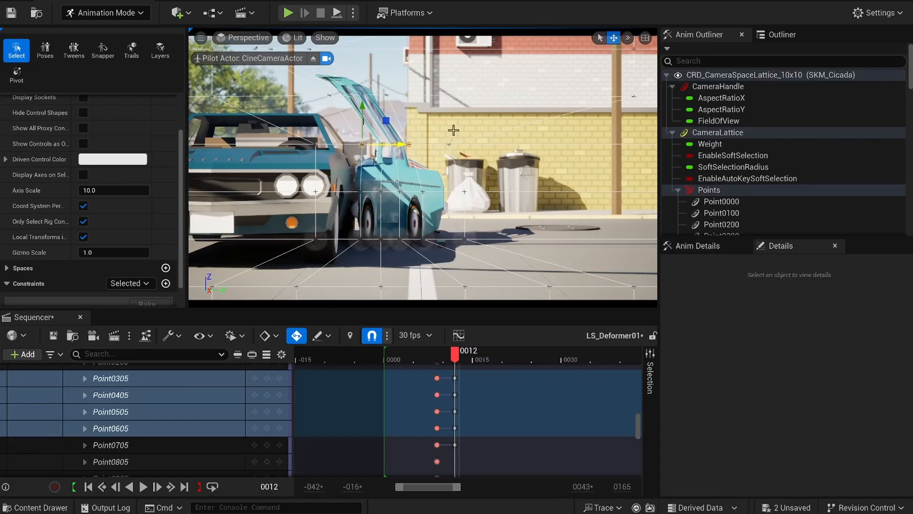
{"action": "left_click", "coordinate": [438, 356]}
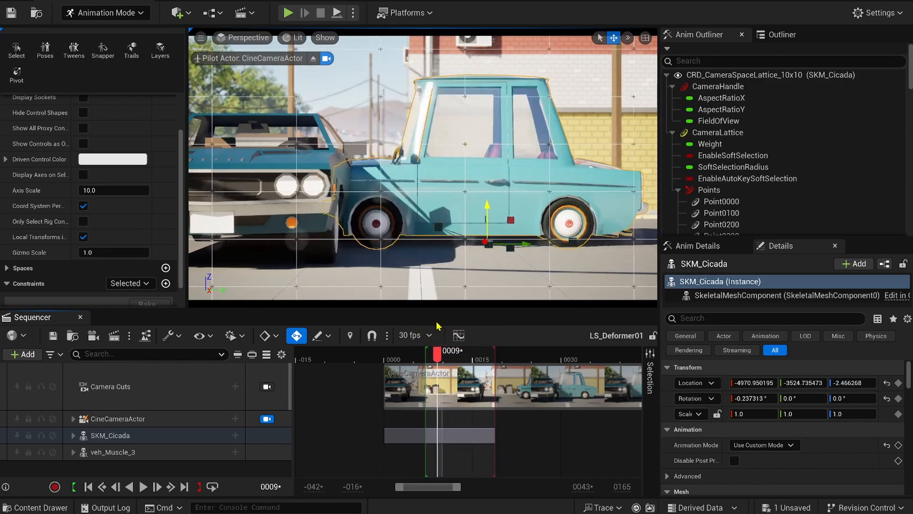
{"action": "left_click_drag", "start_coordinate": [437, 323], "coordinate": [406, 317]}
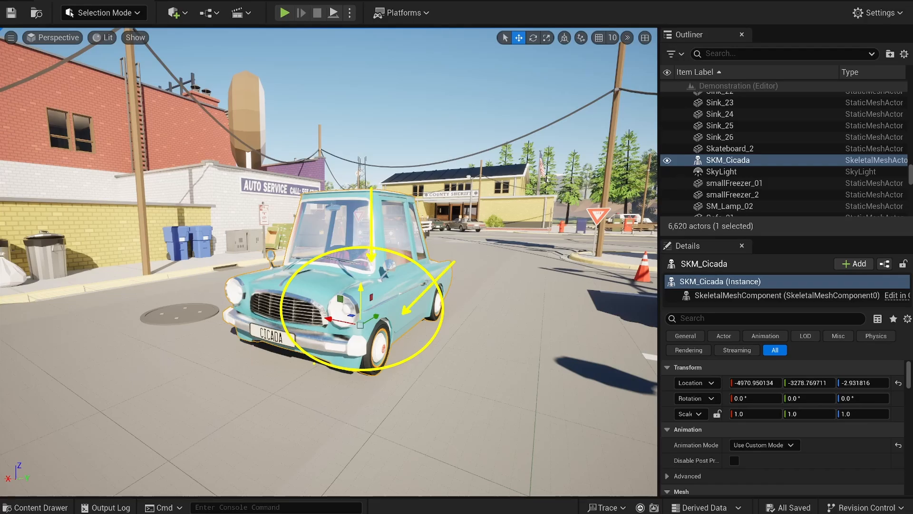
Look up TRS Gizmos in the plugin browser and TRS Gizmo in the Editor Preferences
{"action": "left_click", "coordinate": [886, 13]}
{"action": "left_click", "coordinate": [793, 89]}
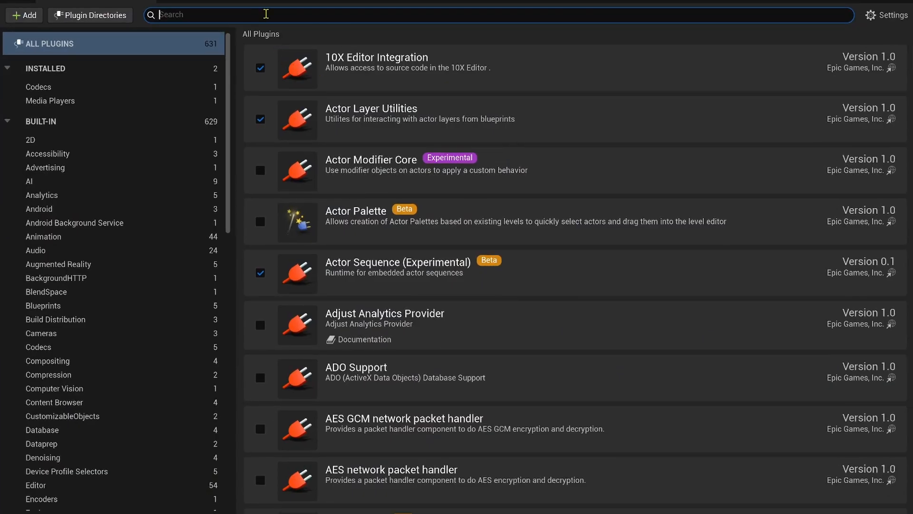
{"action": "left_click", "coordinate": [266, 14]}
{"action": "type", "text": "TRS Gizmos"}
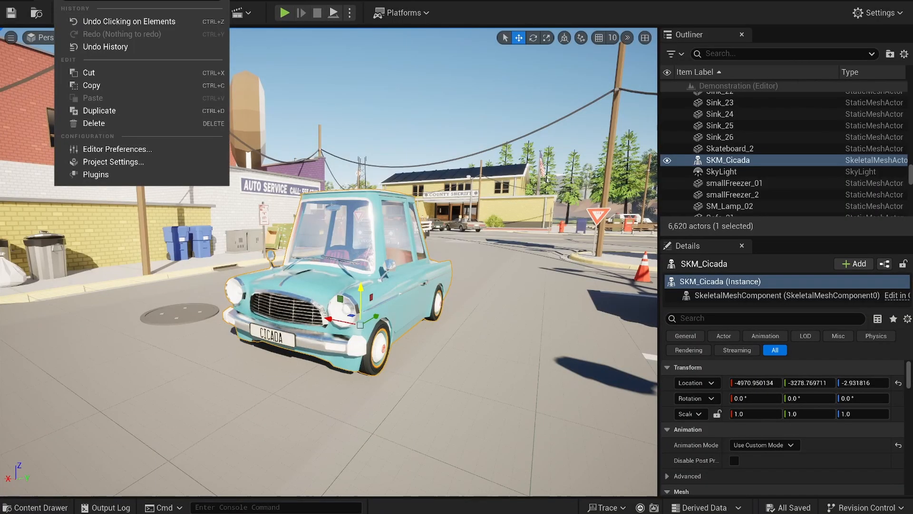
{"action": "left_click", "coordinate": [144, 150]}
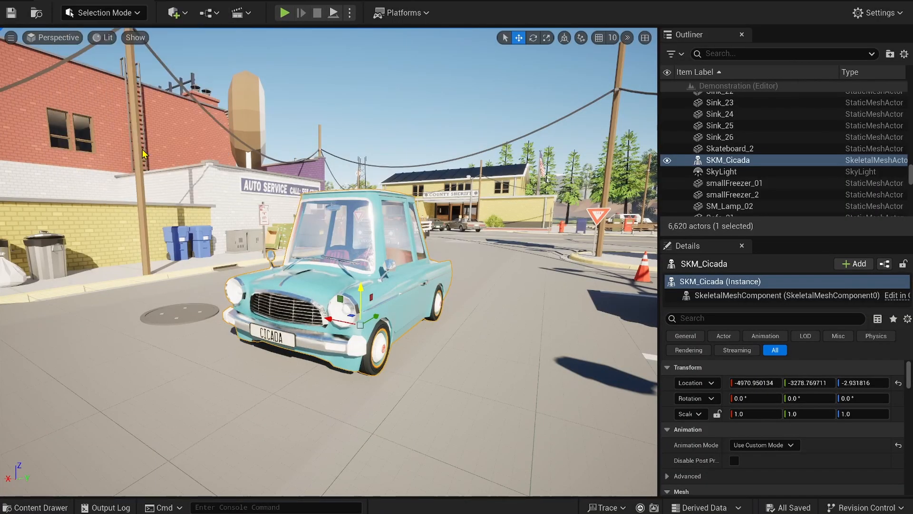
{"action": "type", "text": "TRS Gizmo"}
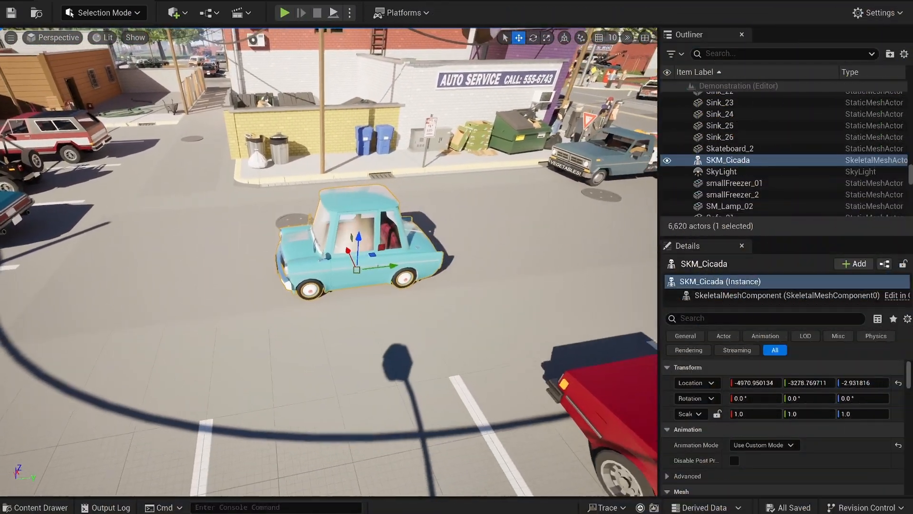
Try moving the SKM_Cicada car along its Y axis with the view following it
{"action": "right_click_drag", "start_coordinate": [406, 263], "coordinate": [410, 263]}
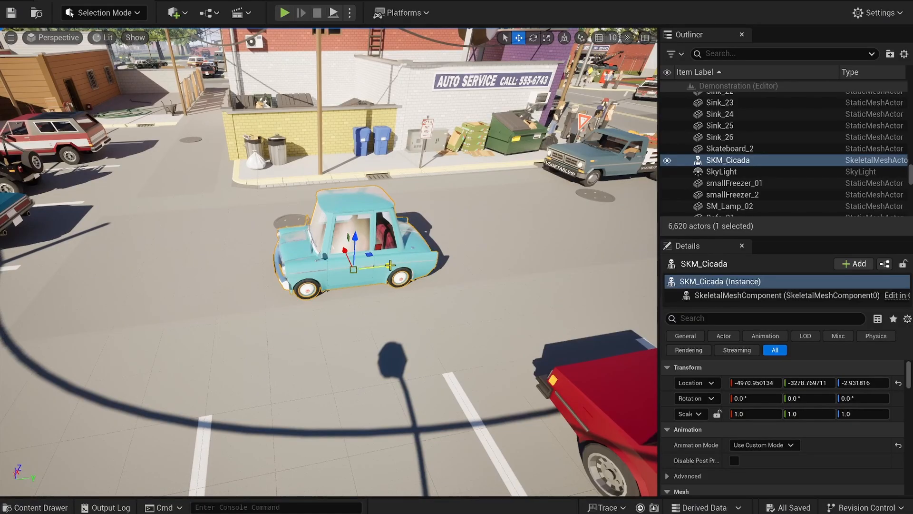
{"action": "left_click_drag", "start_coordinate": [394, 267], "coordinate": [422, 224], "text": "shift"}
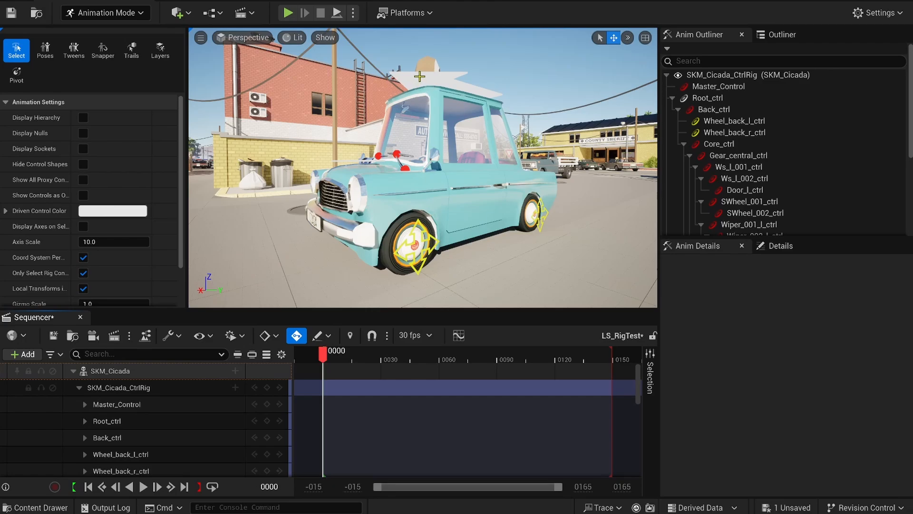
Select the Root_ctrl control of SKM_Cicada_CtrlRig and try to focus the view on it
{"action": "left_click", "coordinate": [107, 421]}
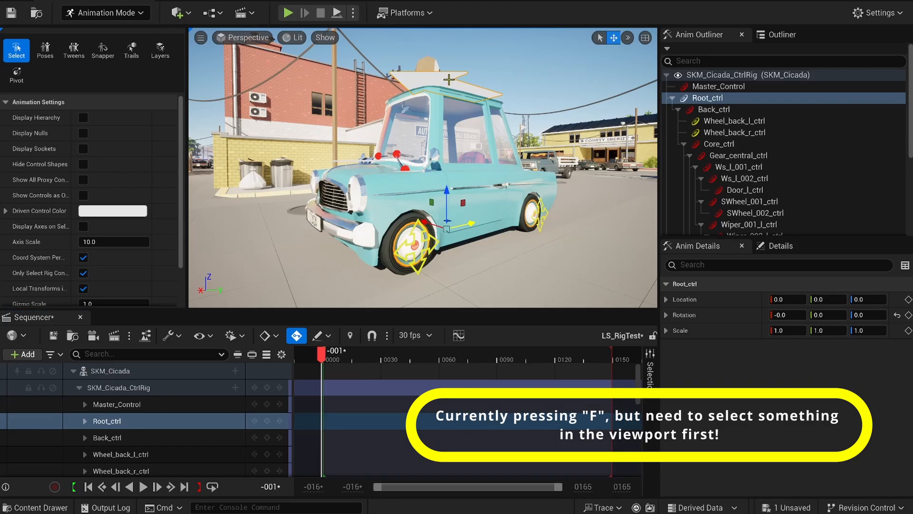
{"action": "key", "text": "f"}
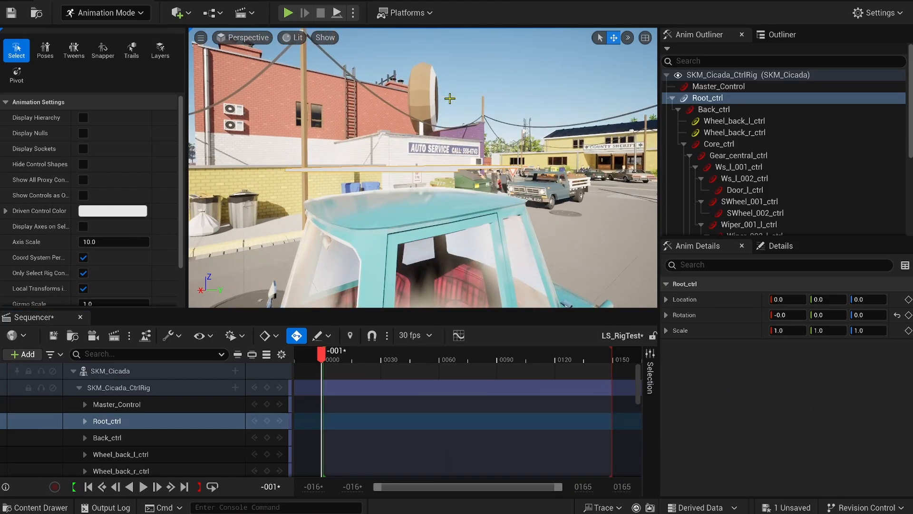
Run the console command AnimMode.PendingFocusMode 1
{"action": "left_click", "coordinate": [235, 507]}
{"action": "type", "text": "Anim"}
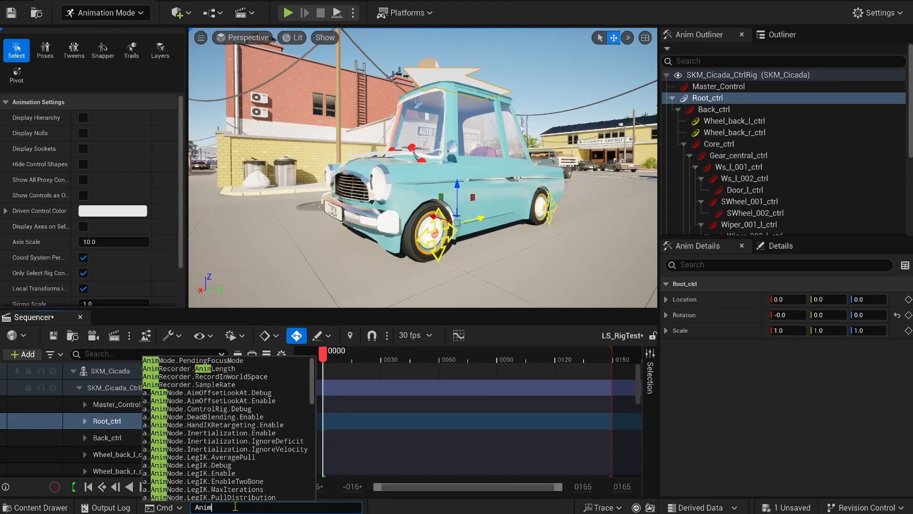
{"action": "type", "text": "Mode.Pendin"}
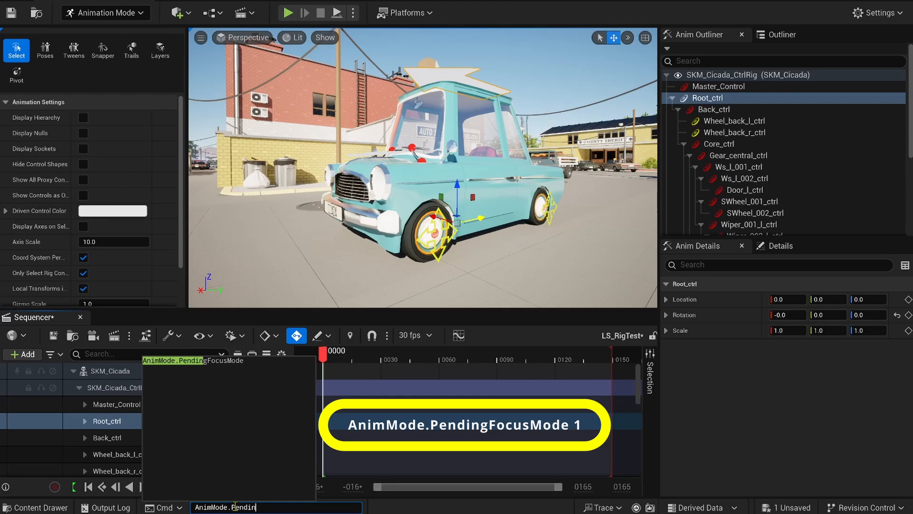
{"action": "type", "text": "gFocusMode"}
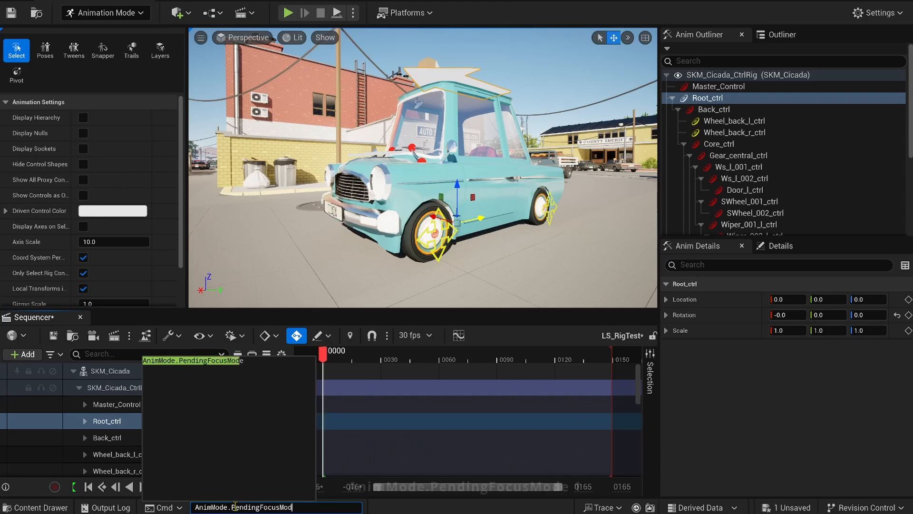
{"action": "key", "text": "Return"}
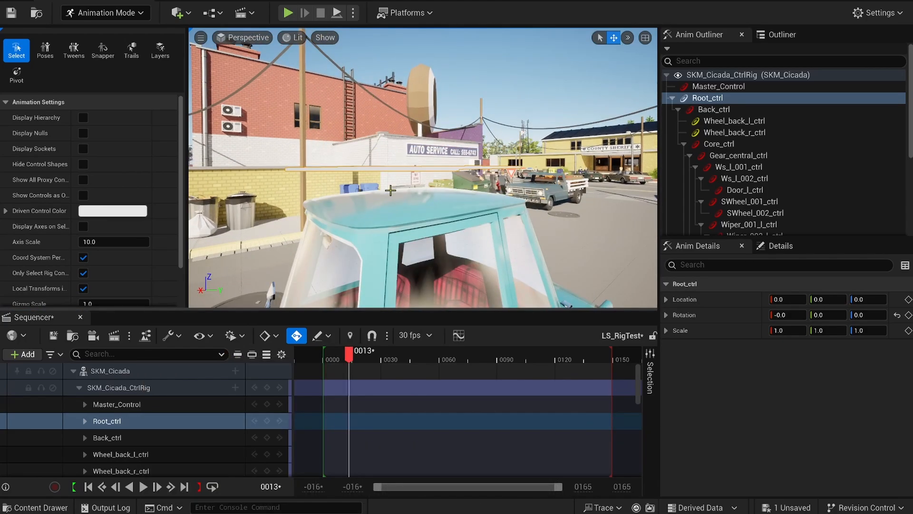
Focus the view on Wheel_back_l_ctrl and on Wheel_front_l_ctrl by selecting their Sequencer tracks
{"action": "left_click", "coordinate": [166, 454]}
{"action": "key", "text": "f"}
{"action": "scroll", "coordinate": [139, 404], "scroll_direction": "down", "scroll_amount": 10}
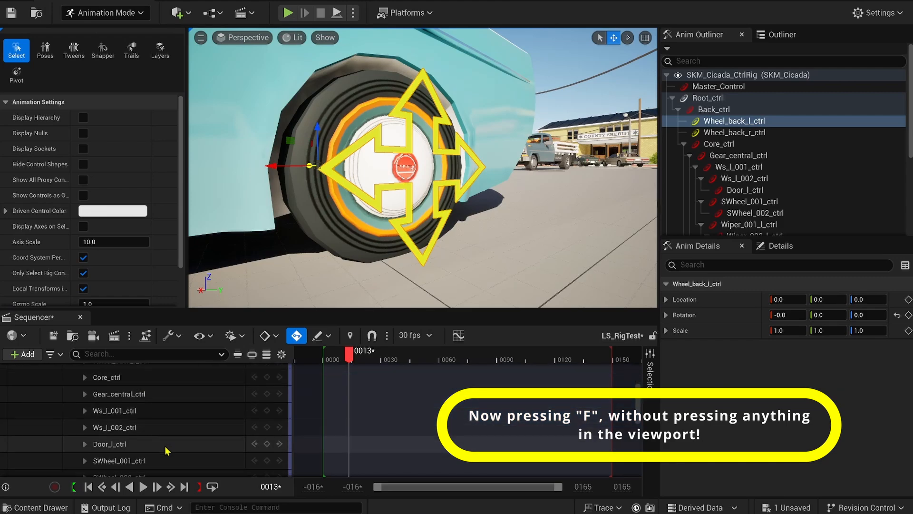
{"action": "scroll", "coordinate": [167, 449], "scroll_direction": "down", "scroll_amount": 3}
{"action": "left_click", "coordinate": [164, 459]}
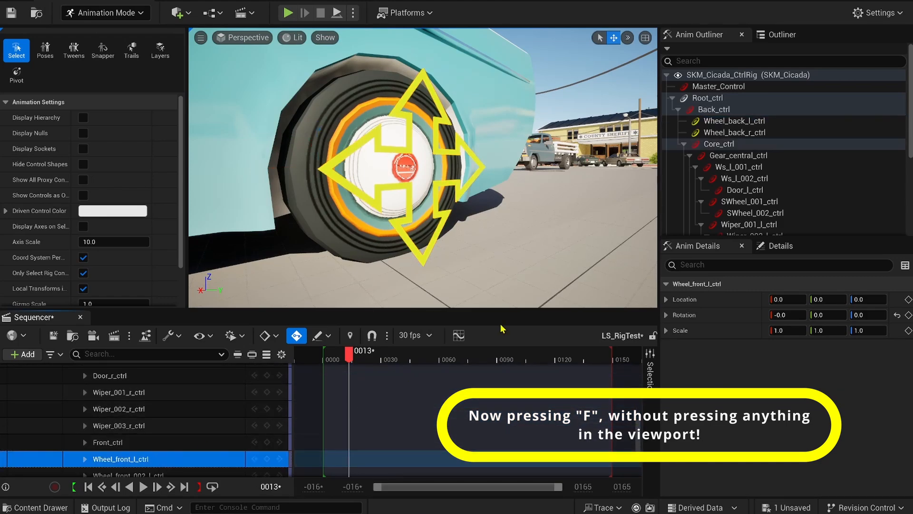
{"action": "key", "text": "f"}
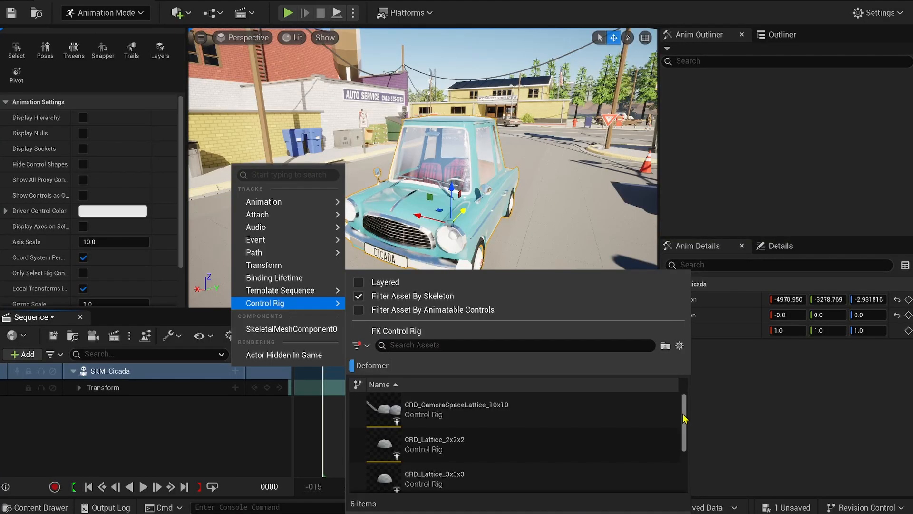
Add the CRD_Lattice_4x4x4 control rig to the SKM_Cicada track in the LS_LatticeDeformer sequence
{"action": "left_click_drag", "start_coordinate": [684, 418], "coordinate": [686, 428]}
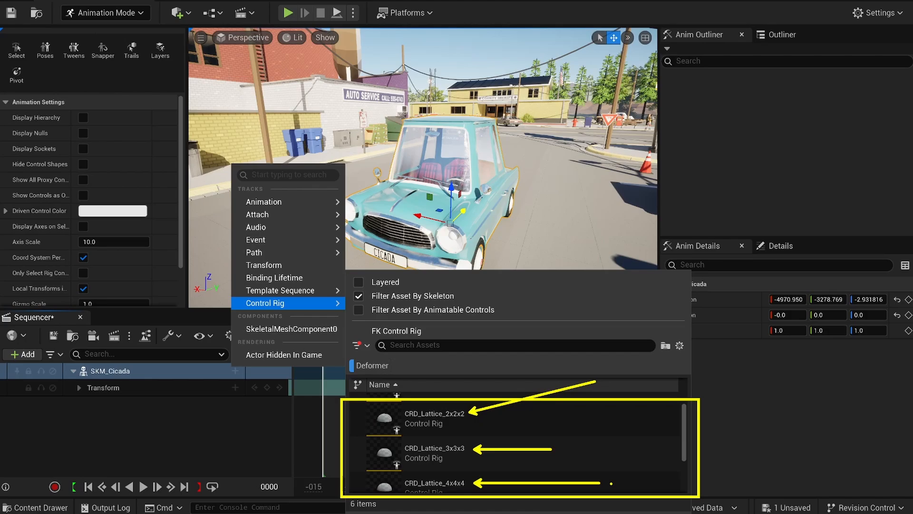
{"action": "key", "text": "Escape"}
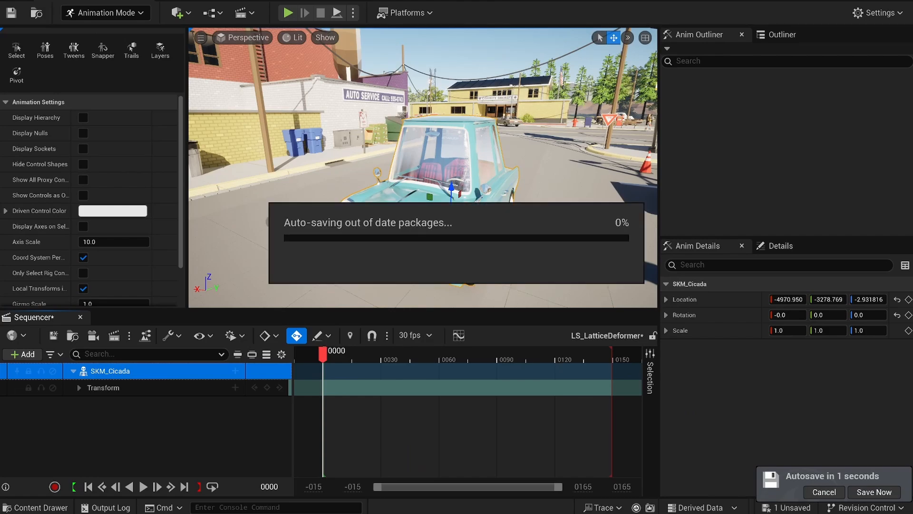
{"action": "left_click", "coordinate": [235, 371]}
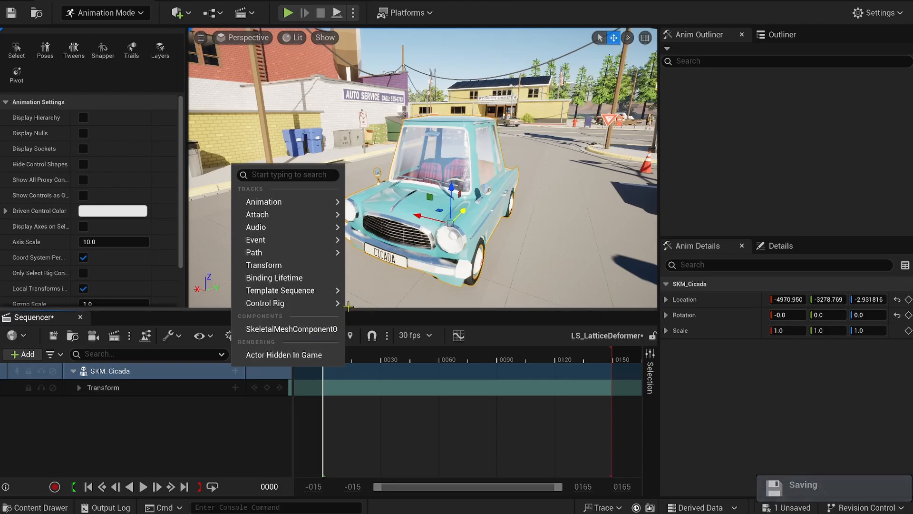
{"action": "mouse_move", "coordinate": [285, 303]}
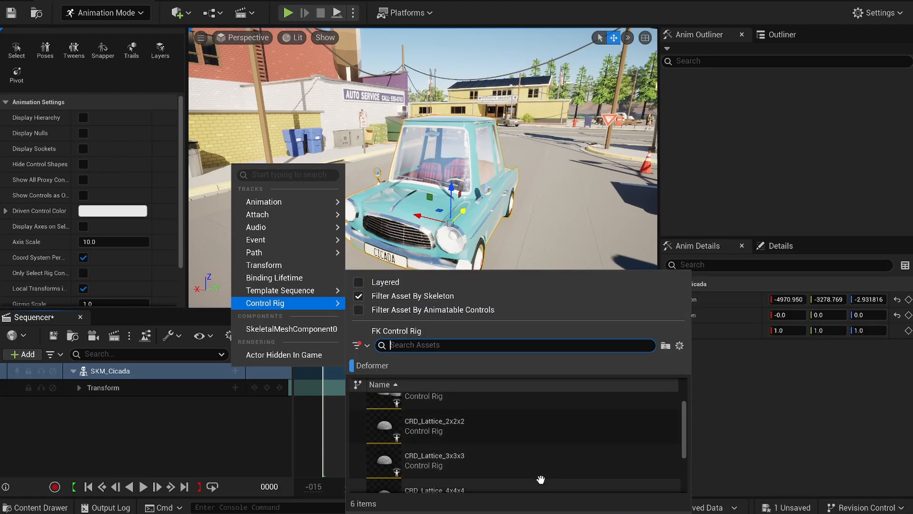
{"action": "scroll", "coordinate": [428, 476], "scroll_direction": "down", "scroll_amount": 1}
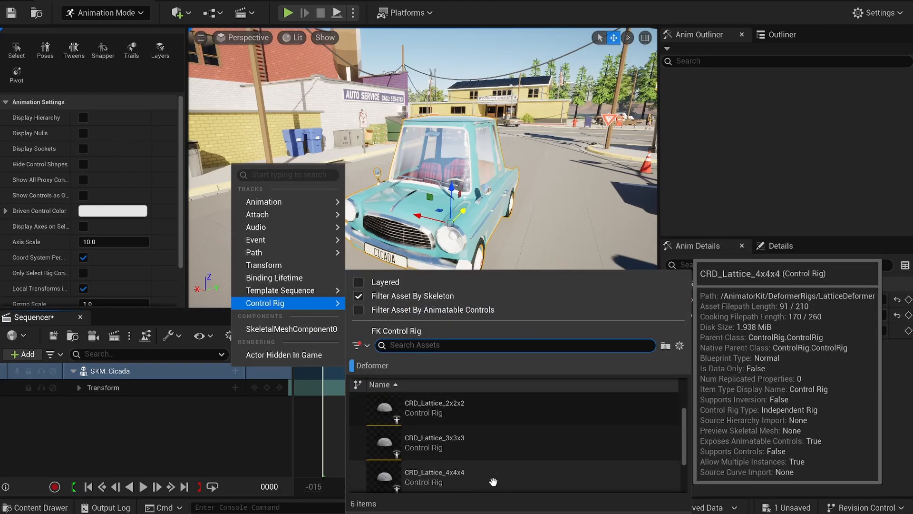
{"action": "left_click", "coordinate": [455, 472]}
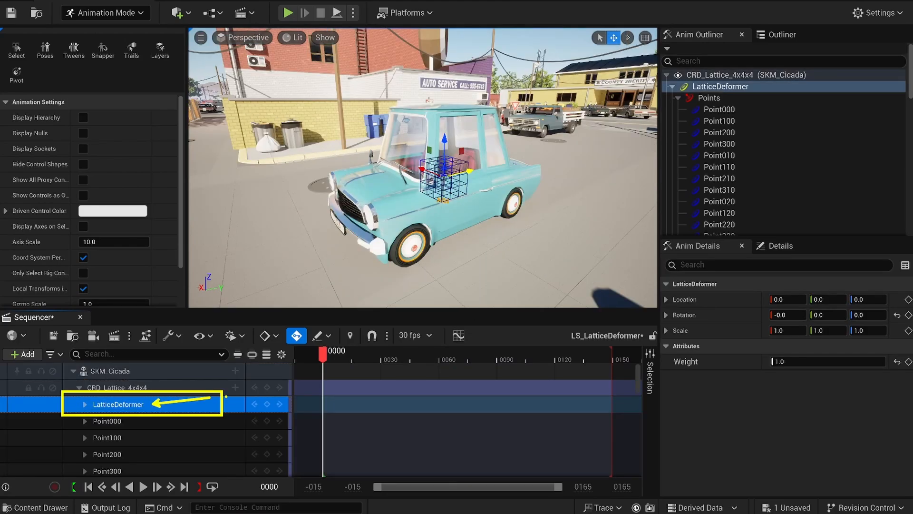
Try shifting a row of lattice points at the car's front along Y, and undo the move
{"action": "key", "text": "Escape"}
{"action": "left_click_drag", "start_coordinate": [287, 279], "coordinate": [364, 215], "text": "alt"}
{"action": "left_click_drag", "start_coordinate": [415, 174], "coordinate": [430, 191]}
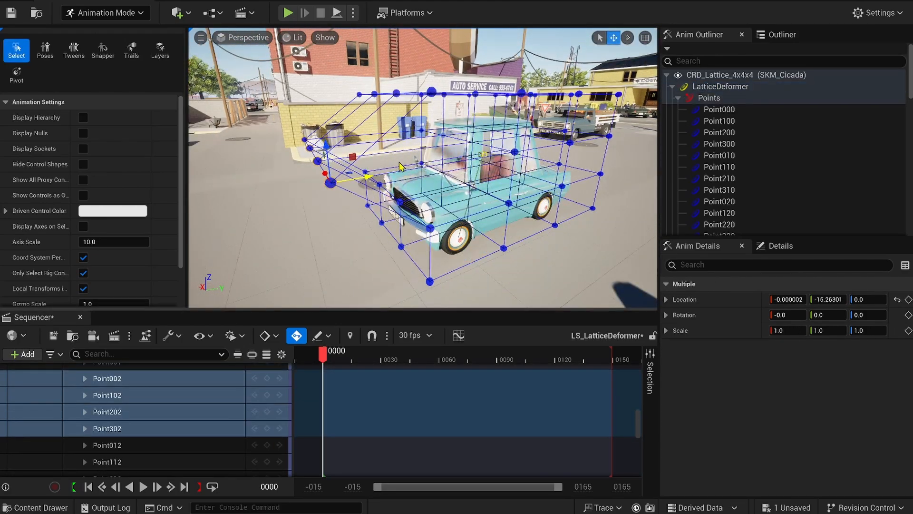
{"action": "key", "text": "ctrl+z"}
Box-select the front column of lattice points and pull it forward to stretch the car's nose
{"action": "left_click_drag", "start_coordinate": [428, 190], "coordinate": [361, 190], "text": "alt"}
{"action": "middle_click_drag", "start_coordinate": [390, 101], "coordinate": [438, 256], "text": "ctrl+alt"}
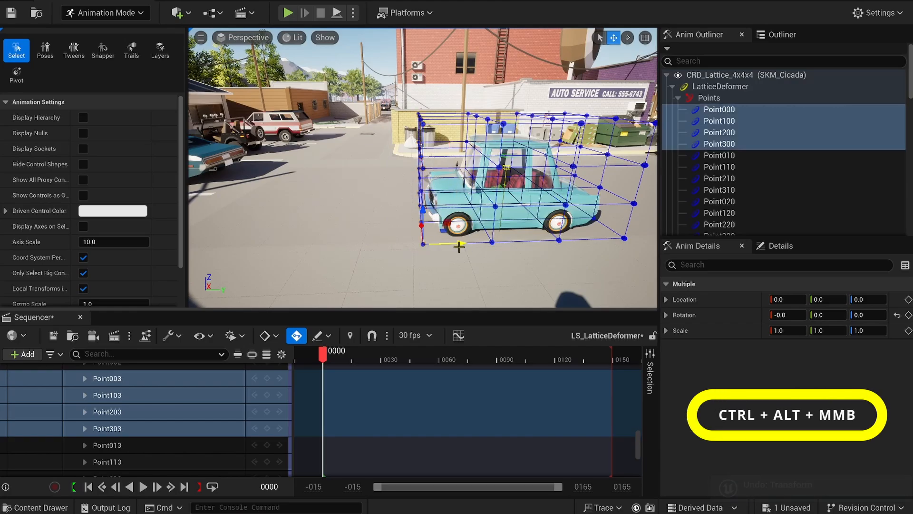
{"action": "left_click_drag", "start_coordinate": [522, 245], "coordinate": [290, 243]}
Box-select another column of lattice points and shift it toward the car's rear
{"action": "right_click_drag", "start_coordinate": [290, 242], "coordinate": [324, 235]}
{"action": "middle_click_drag", "start_coordinate": [529, 277], "coordinate": [446, 104], "text": "ctrl+alt"}
{"action": "left_click_drag", "start_coordinate": [510, 255], "coordinate": [671, 258]}
Box-select the upper lattice points across the car, and slide the LatticeDeformer control along Y back over the car
{"action": "right_click_drag", "start_coordinate": [424, 190], "coordinate": [424, 166]}
{"action": "left_click_drag", "start_coordinate": [228, 126], "coordinate": [650, 179], "text": "ctrl+alt"}
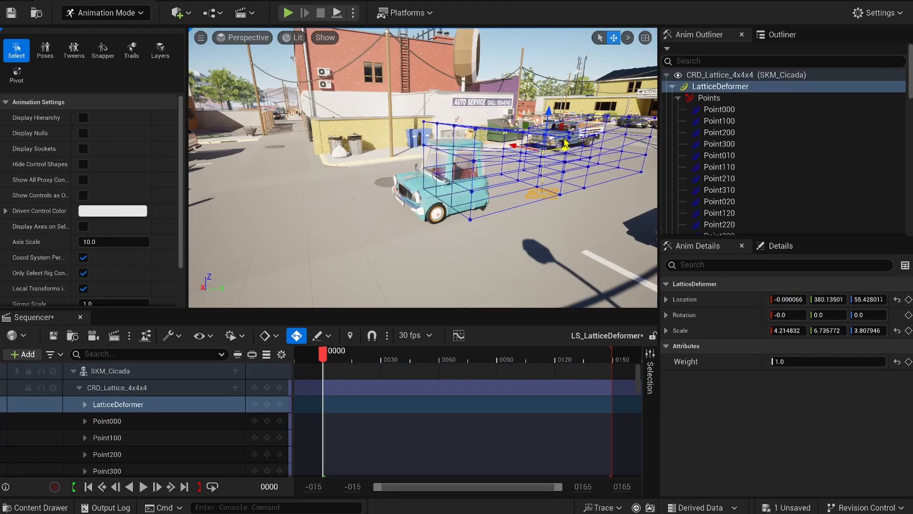
{"action": "left_click_drag", "start_coordinate": [533, 157], "coordinate": [480, 152]}
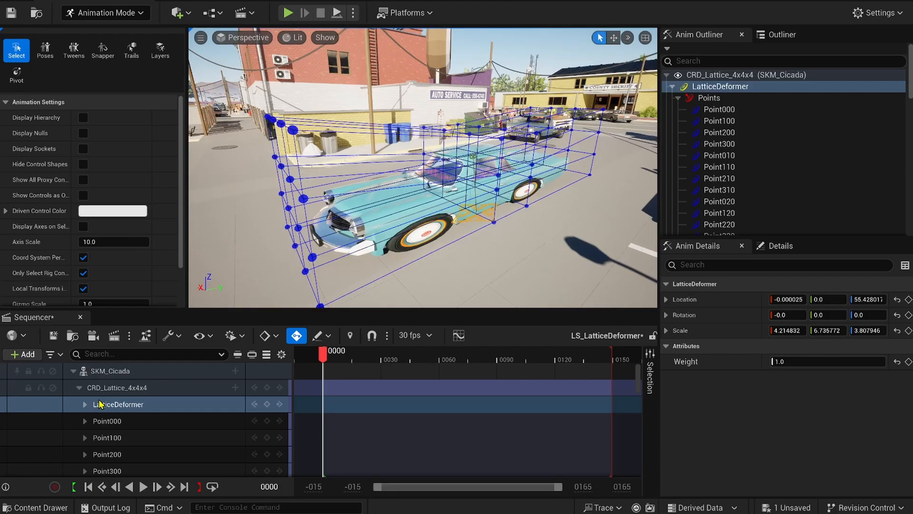
{"action": "scroll", "coordinate": [98, 403], "scroll_direction": "down", "scroll_amount": 15}
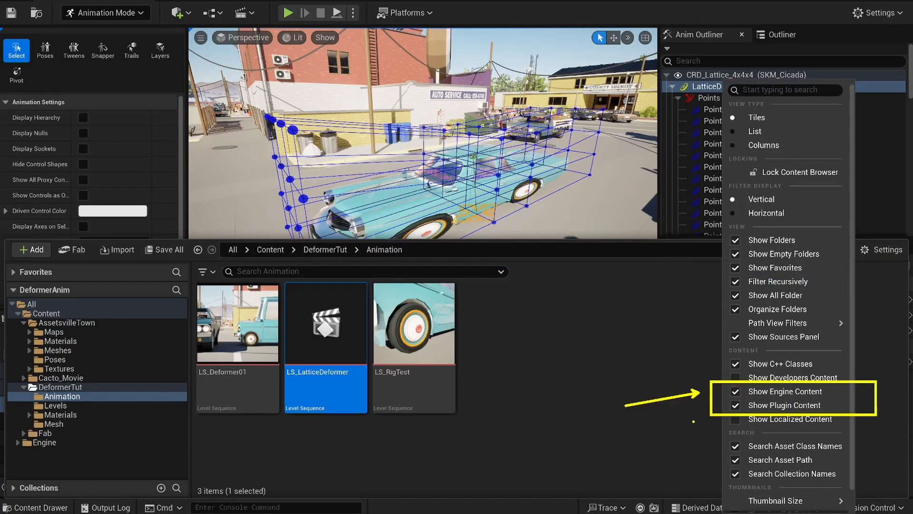
Search the Engine content for "animator kit" assets
{"action": "key", "text": "Escape"}
{"action": "left_click", "coordinate": [45, 442]}
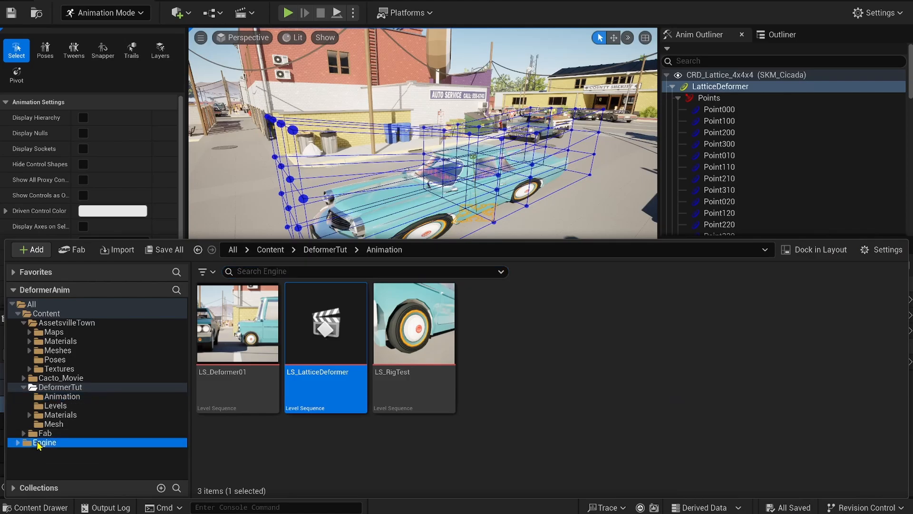
{"action": "left_click", "coordinate": [288, 272]}
{"action": "type", "text": "animator kit"}
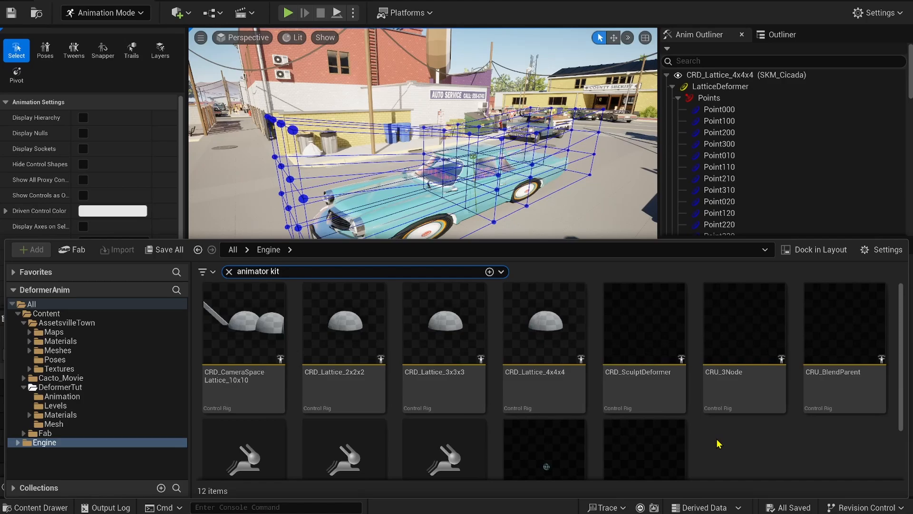
Open the CRD_Lattice_2x2x2 control rig and examine the Construction Event node in its Rig graph
{"action": "left_click", "coordinate": [345, 333]}
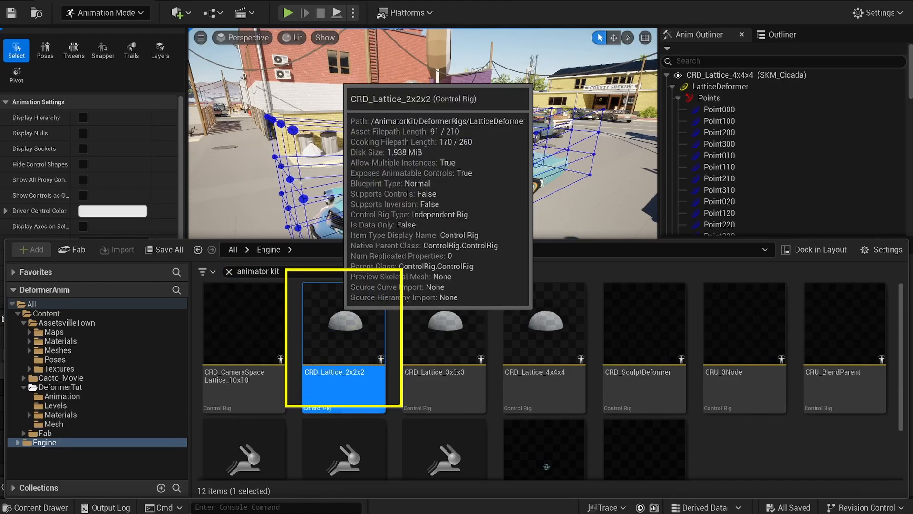
{"action": "double_click", "coordinate": [384, 387]}
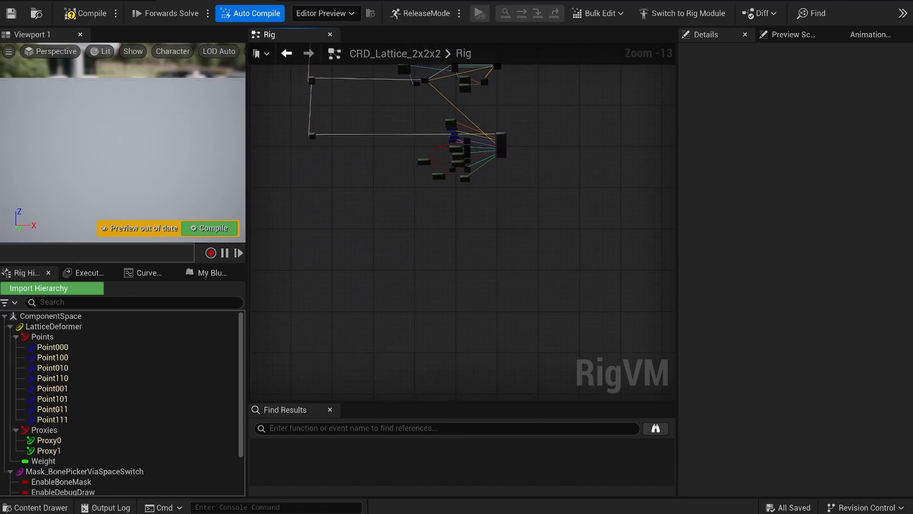
{"action": "right_click_drag", "start_coordinate": [457, 119], "coordinate": [485, 399]}
{"action": "scroll", "coordinate": [495, 224], "scroll_direction": "down", "scroll_amount": 3}
{"action": "scroll", "coordinate": [482, 222], "scroll_direction": "up", "scroll_amount": 7}
{"action": "right_click_drag", "start_coordinate": [367, 209], "coordinate": [606, 222]}
{"action": "scroll", "coordinate": [423, 217], "scroll_direction": "up", "scroll_amount": 9}
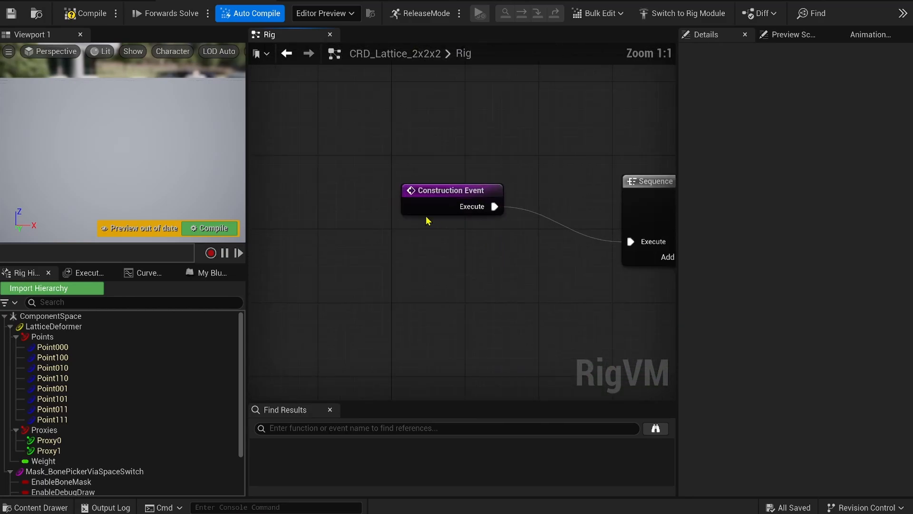
{"action": "left_click_drag", "start_coordinate": [363, 142], "coordinate": [437, 192]}
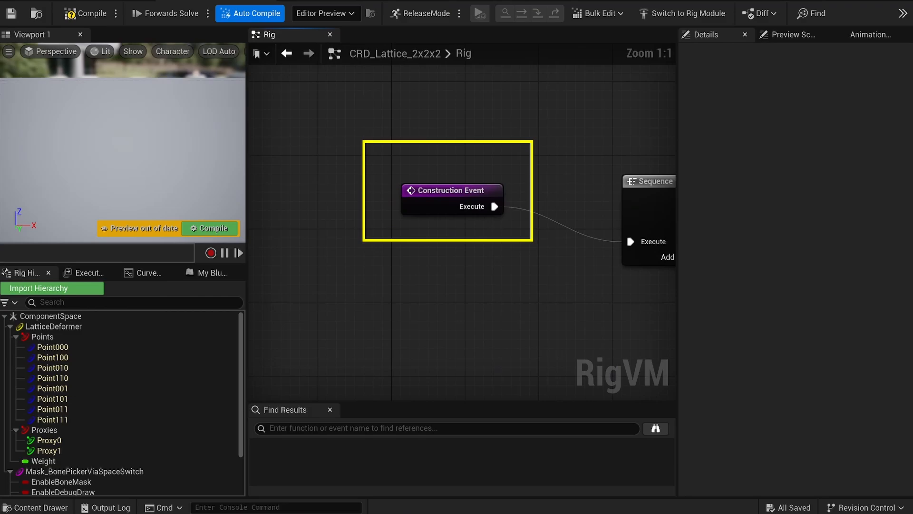
Follow the execution line past the Sequence node to examine the Get NumPoints node of the 2x2x2 lattice rig
{"action": "mouse_move", "coordinate": [599, 326]}
{"action": "right_mouse_down"}
{"action": "mouse_move", "coordinate": [510, 295]}
{"action": "mouse_move", "coordinate": [338, 304]}
{"action": "right_mouse_up"}
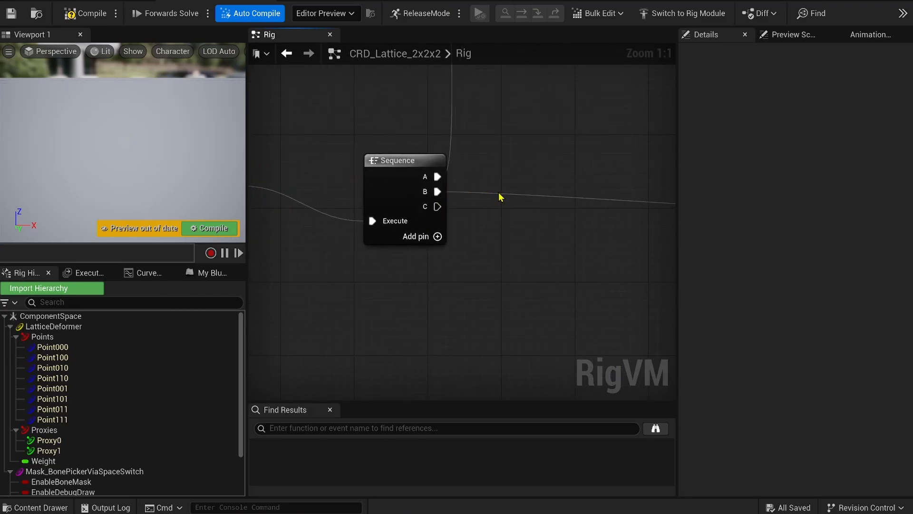
{"action": "right_click_drag", "start_coordinate": [499, 198], "coordinate": [227, 199]}
{"action": "scroll", "coordinate": [467, 187], "scroll_direction": "down", "scroll_amount": 5}
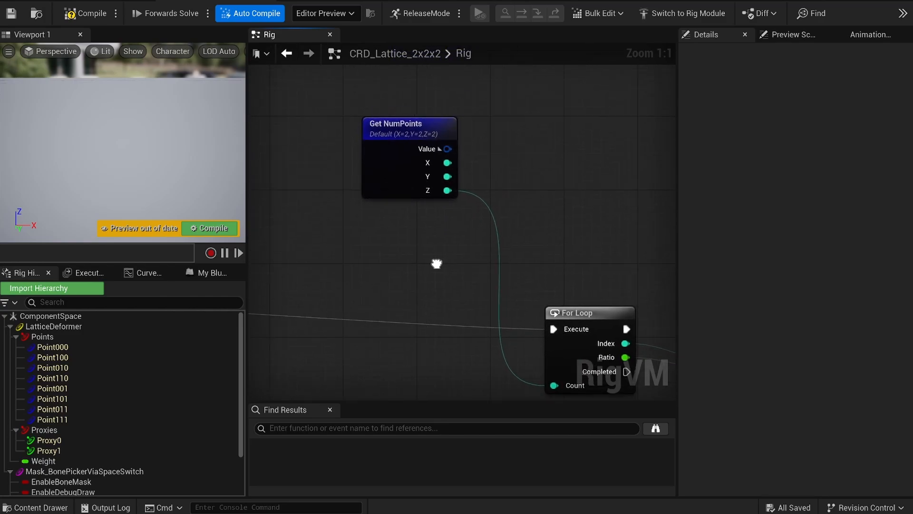
{"action": "scroll", "coordinate": [439, 271], "scroll_direction": "up", "scroll_amount": 5}
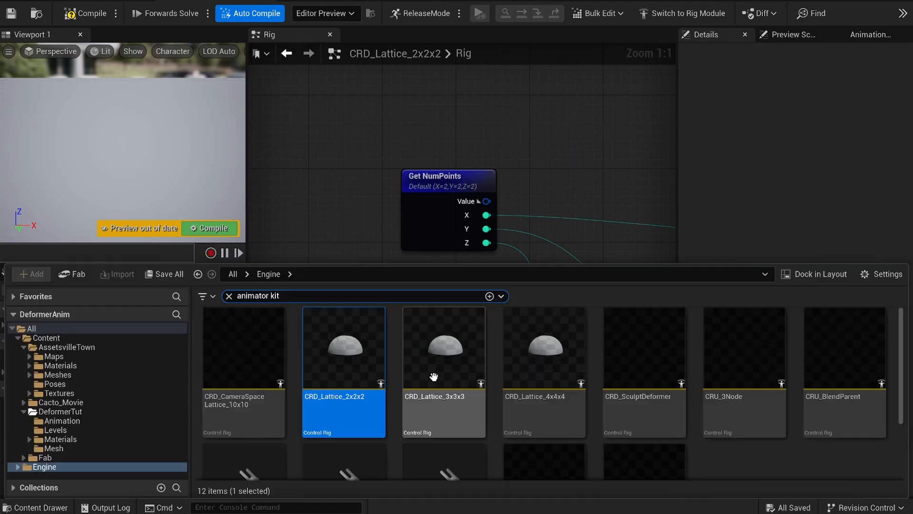
Open the CRD_Lattice_3x3x3 control rig and examine the Get NumPoints node in its Rig graph
{"action": "left_click", "coordinate": [437, 374]}
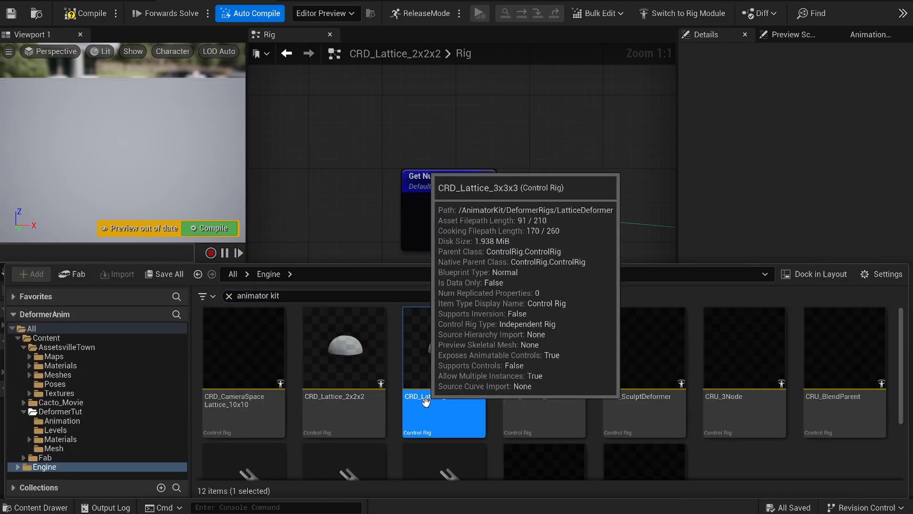
{"action": "double_click", "coordinate": [461, 369]}
{"action": "right_click_drag", "start_coordinate": [503, 332], "coordinate": [583, 398]}
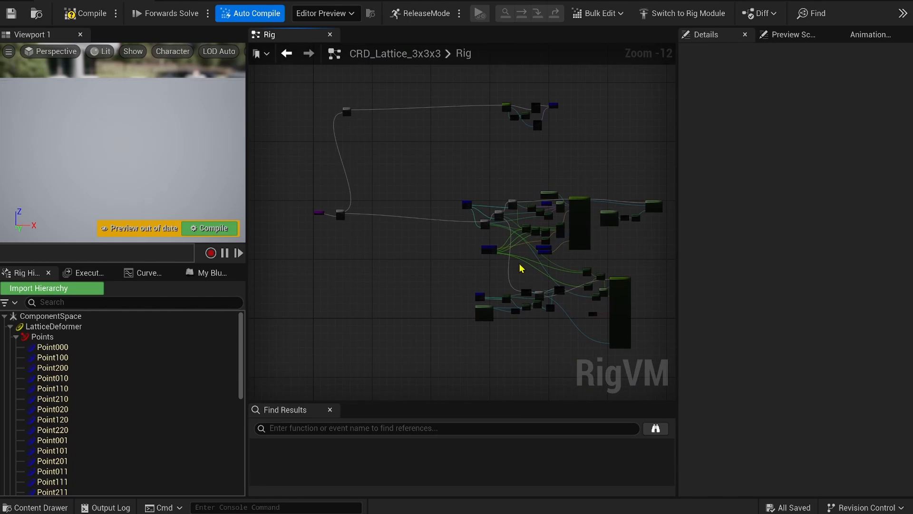
{"action": "scroll", "coordinate": [465, 209], "scroll_direction": "up", "scroll_amount": 4}
{"action": "scroll", "coordinate": [465, 208], "scroll_direction": "up", "scroll_amount": 8}
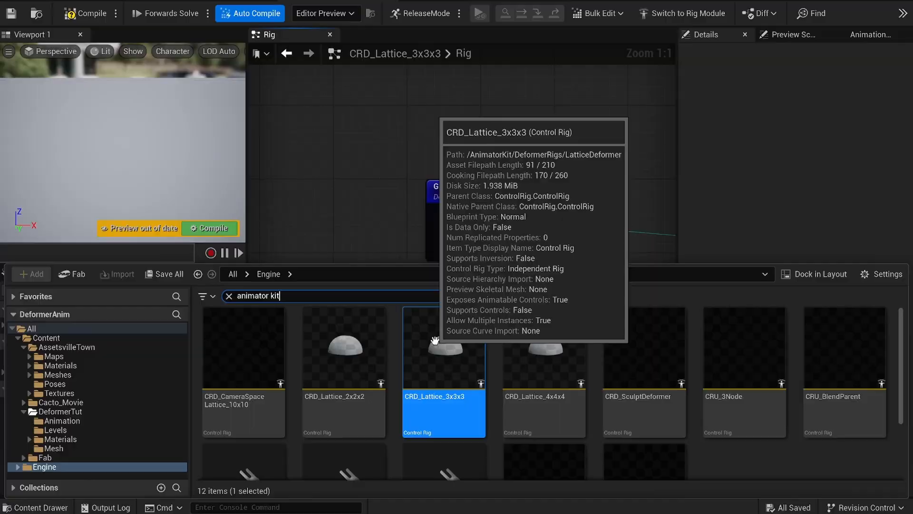
Copy CRD_Lattice_3x3x3 into the DeformerTut folder and rename the copy as CRD_Lattice_6x6x6_Custom
{"action": "left_click_drag", "start_coordinate": [447, 371], "coordinate": [97, 413]}
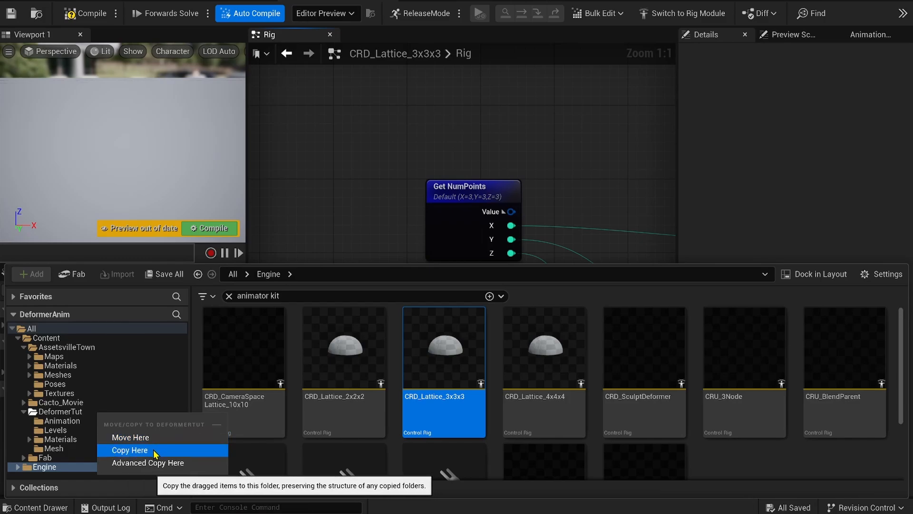
{"action": "left_click", "coordinate": [154, 450]}
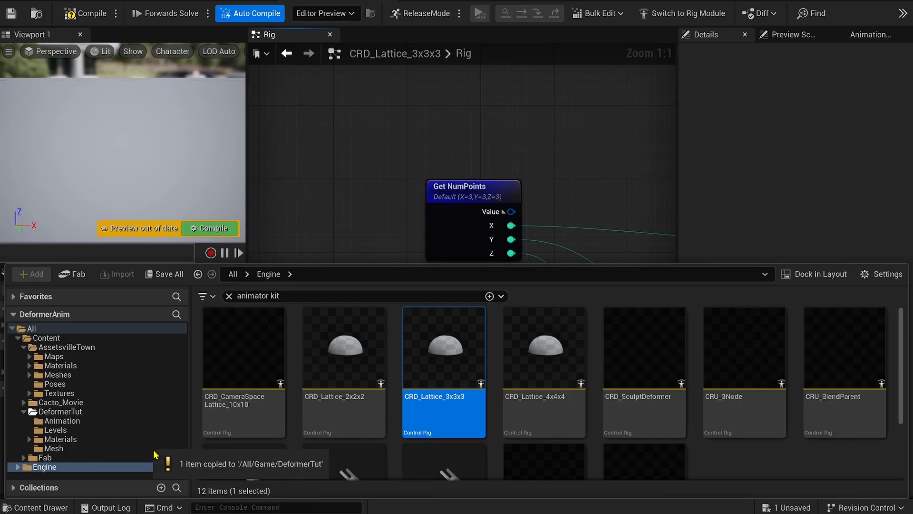
{"action": "left_click", "coordinate": [138, 461]}
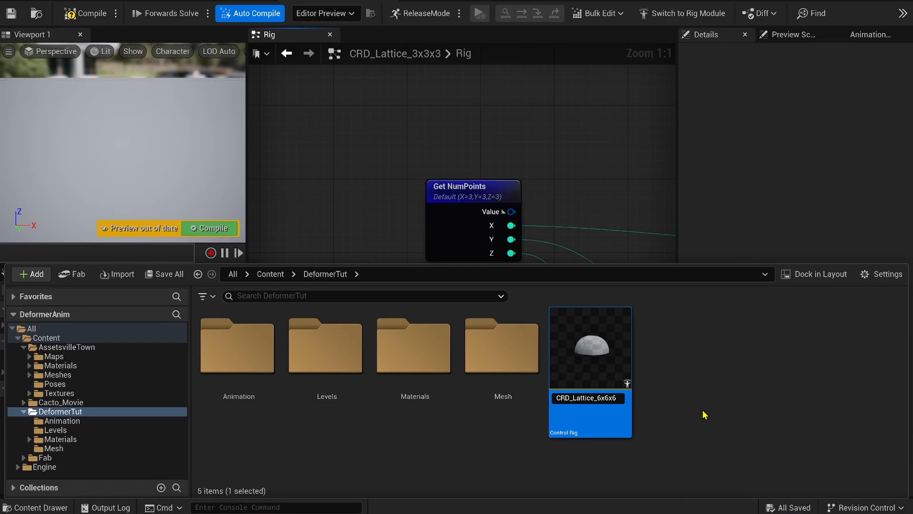
{"action": "type", "text": "m"}
{"action": "key", "text": "Return"}
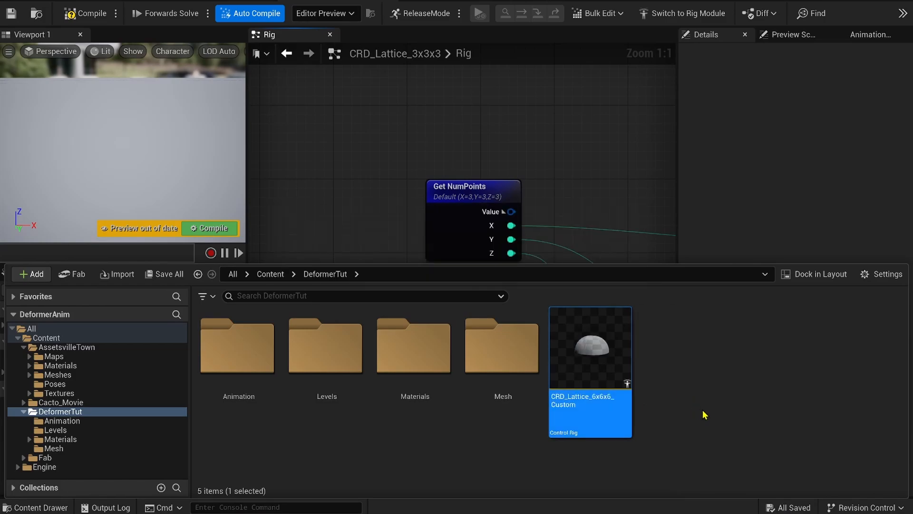
Open CRD_Lattice_6x6x6_Custom, select its Get NumPoints node, and show the rig's list of variables
{"action": "double_click", "coordinate": [591, 361]}
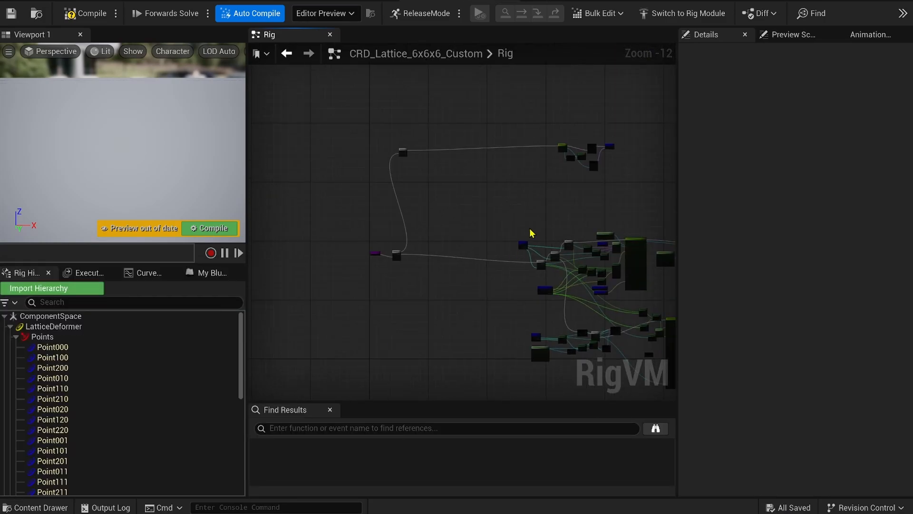
{"action": "scroll", "coordinate": [530, 229], "scroll_direction": "up", "scroll_amount": 10}
{"action": "scroll", "coordinate": [518, 222], "scroll_direction": "up", "scroll_amount": 2}
{"action": "left_click", "coordinate": [444, 169]}
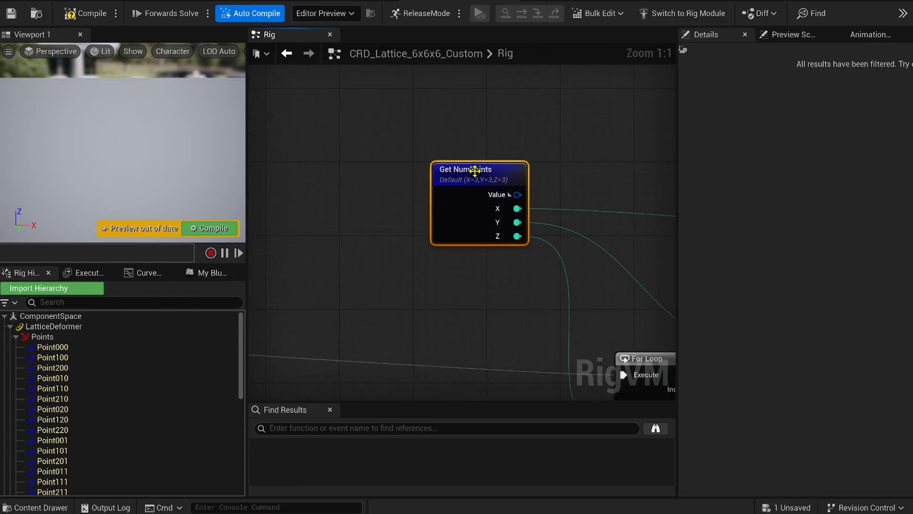
{"action": "left_click", "coordinate": [196, 274]}
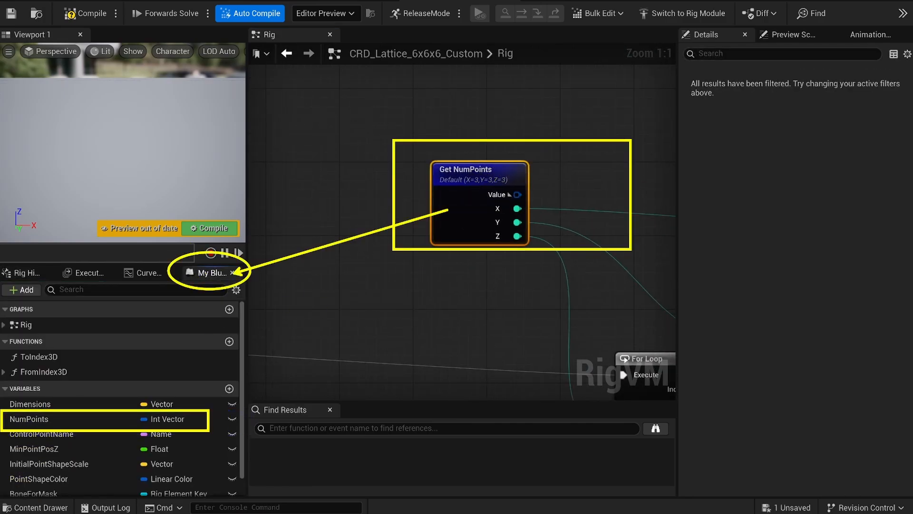
Set the default value of the NumPoints variable to 6, 6, 6
{"action": "left_click", "coordinate": [57, 420]}
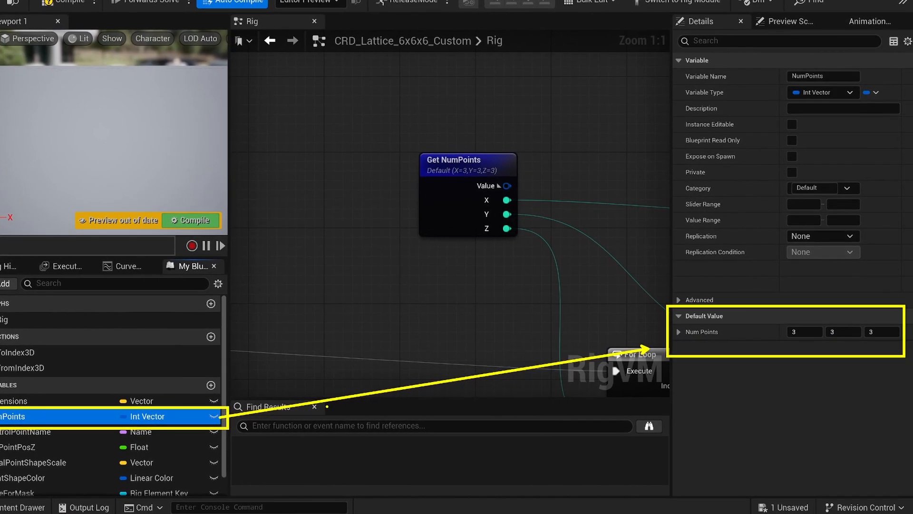
{"action": "left_click", "coordinate": [810, 329]}
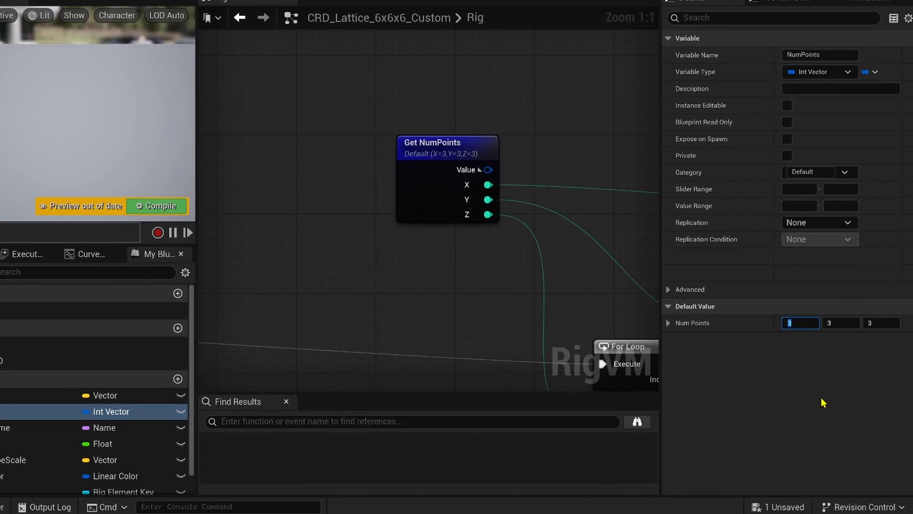
{"action": "type", "text": "6"}
{"action": "key", "text": "Tab"}
{"action": "type", "text": "6"}
{"action": "key", "text": "Tab"}
{"action": "type", "text": "6"}
{"action": "key", "text": "Return"}
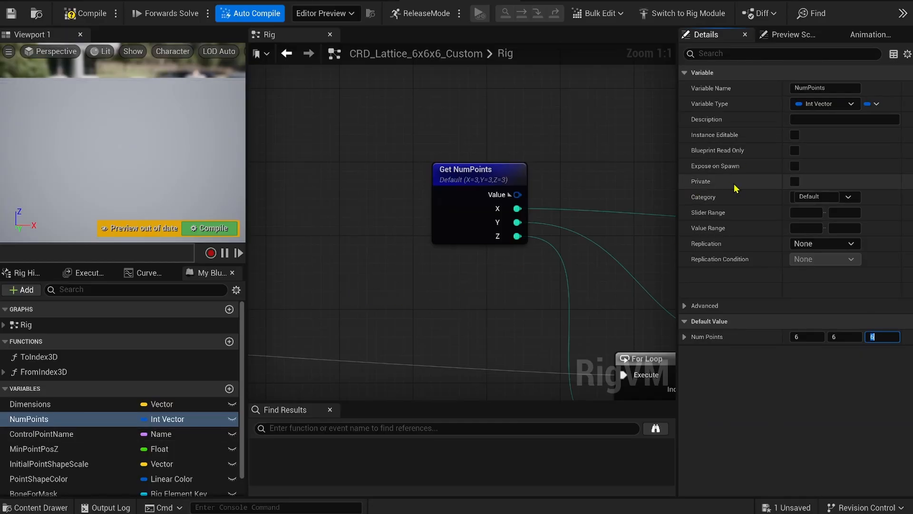
Open the custom rig's class settings and look through the hierarchy, control rig and VM options
{"action": "left_click", "coordinate": [902, 13]}
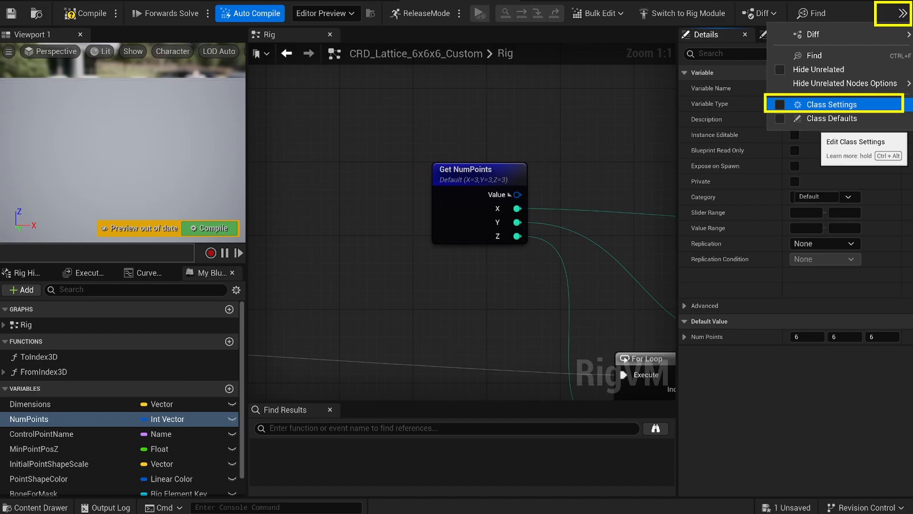
{"action": "left_click", "coordinate": [831, 104]}
{"action": "scroll", "coordinate": [777, 223], "scroll_direction": "down", "scroll_amount": 5}
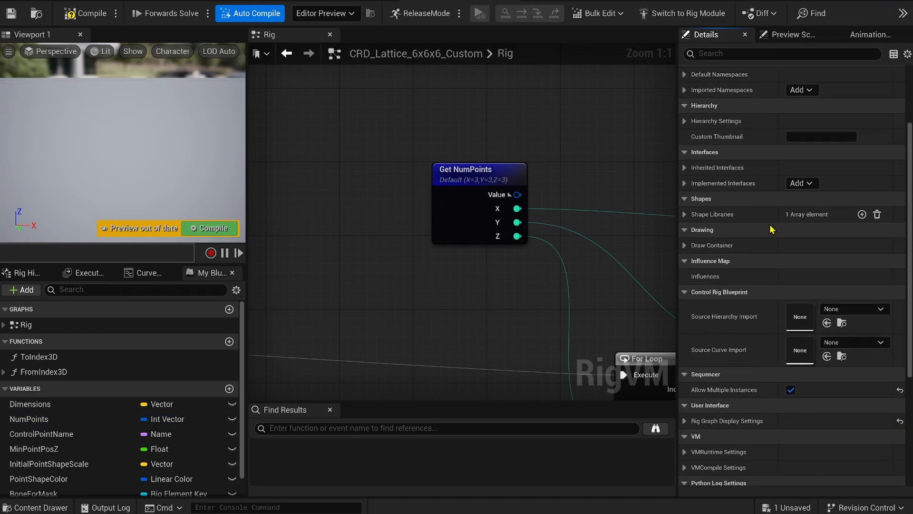
{"action": "left_click", "coordinate": [718, 341]}
{"action": "scroll", "coordinate": [718, 341], "scroll_direction": "down", "scroll_amount": 2}
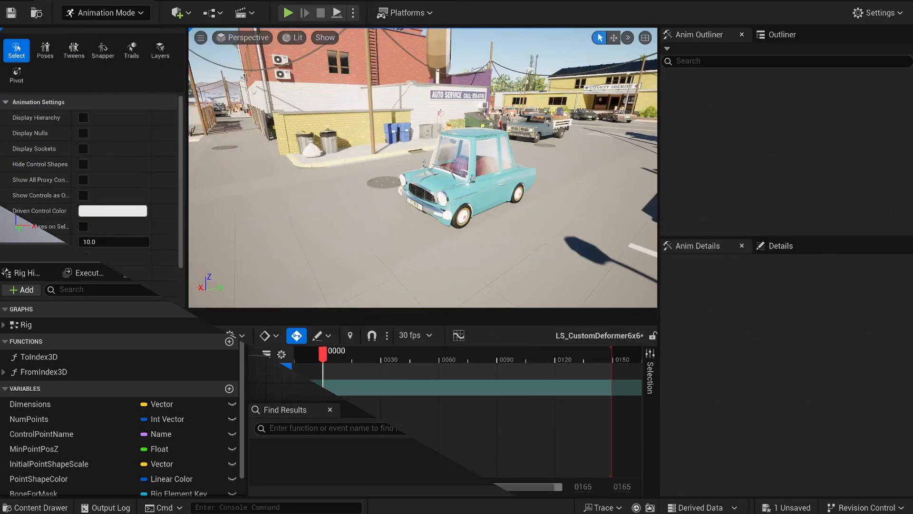
Add the CRD_Lattice_6x6x6_Custom control rig to SKM_Cicada in the custom deformer level sequence
{"action": "left_click", "coordinate": [235, 372]}
{"action": "mouse_move", "coordinate": [314, 306]}
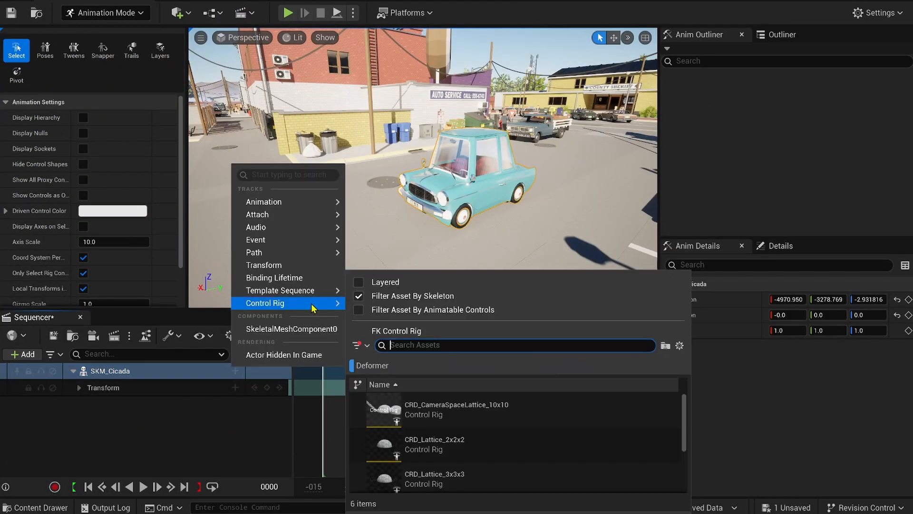
{"action": "scroll", "coordinate": [605, 452], "scroll_direction": "down", "scroll_amount": 3}
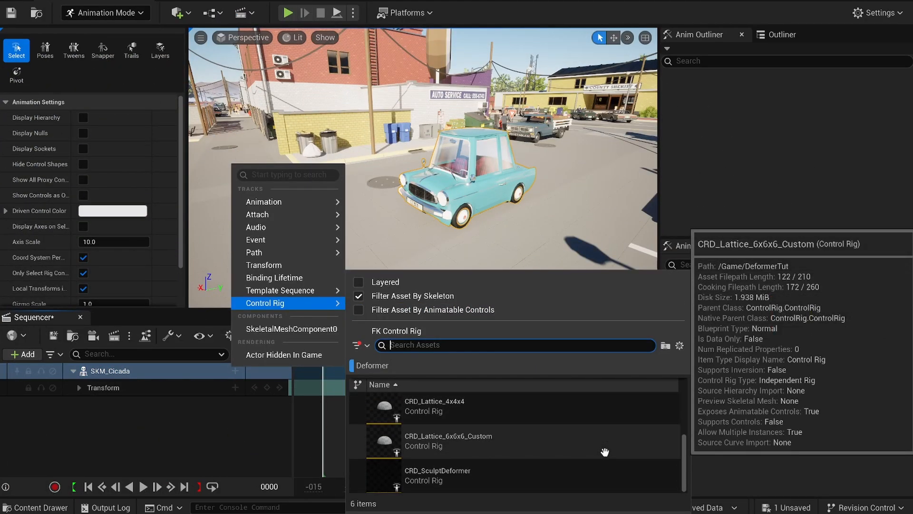
{"action": "left_click", "coordinate": [605, 452]}
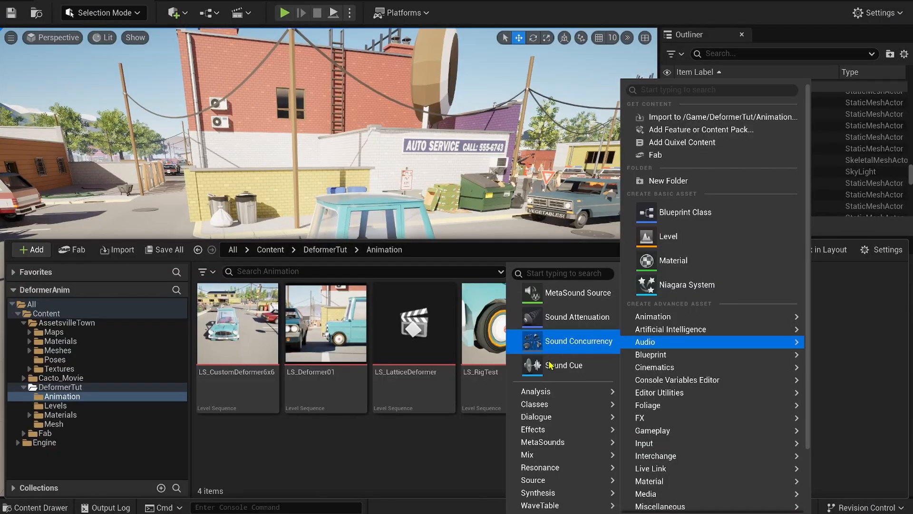
Create the LS_SculptDeformer level sequence in the Animation folder and add the CRD_SculptDeformer control rig to SKM_Cicada
{"action": "mouse_move", "coordinate": [675, 368]}
{"action": "left_click", "coordinate": [554, 403]}
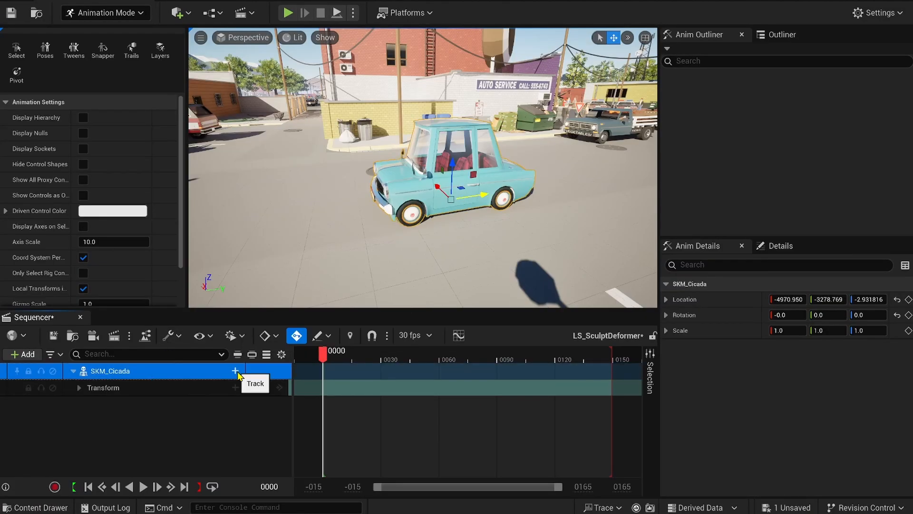
{"action": "left_click", "coordinate": [235, 371]}
{"action": "mouse_move", "coordinate": [290, 303]}
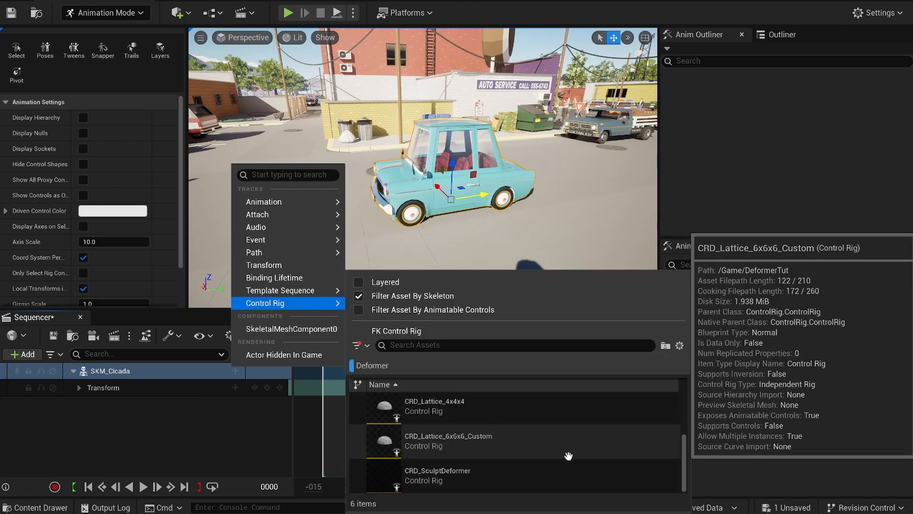
{"action": "left_click", "coordinate": [447, 475]}
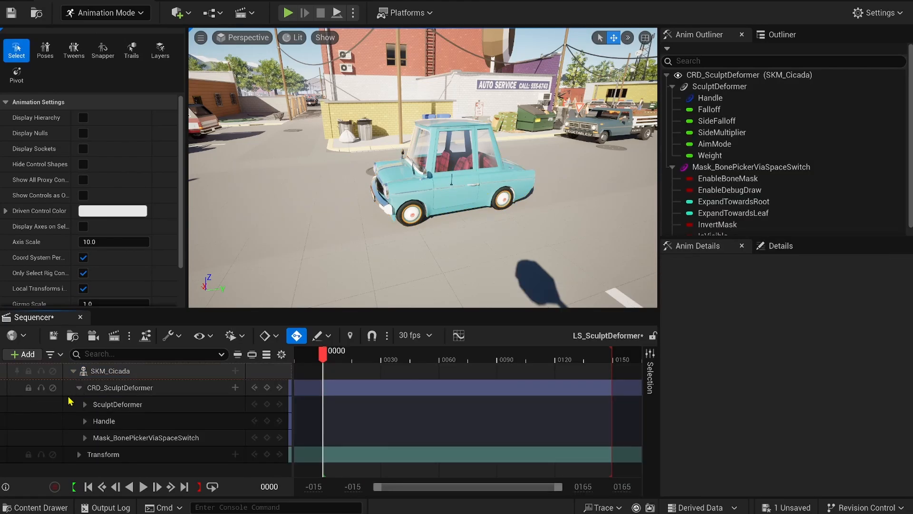
Raise the SculptDeformer control to the car's roof at about Z 154 and scale it uniformly to about 3.97
{"action": "left_click", "coordinate": [136, 406]}
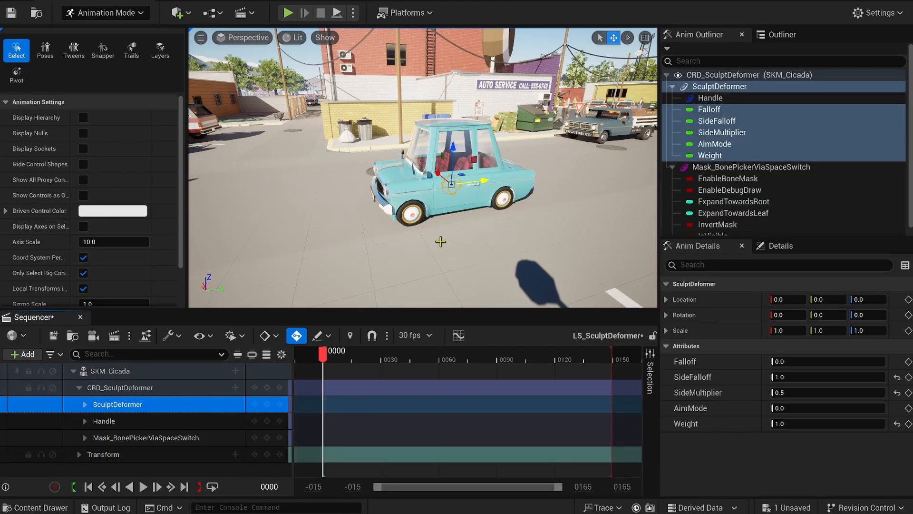
{"action": "right_click_drag", "start_coordinate": [440, 242], "coordinate": [448, 238]}
{"action": "left_click_drag", "start_coordinate": [458, 154], "coordinate": [461, 113]}
{"action": "right_click_drag", "start_coordinate": [477, 137], "coordinate": [478, 153]}
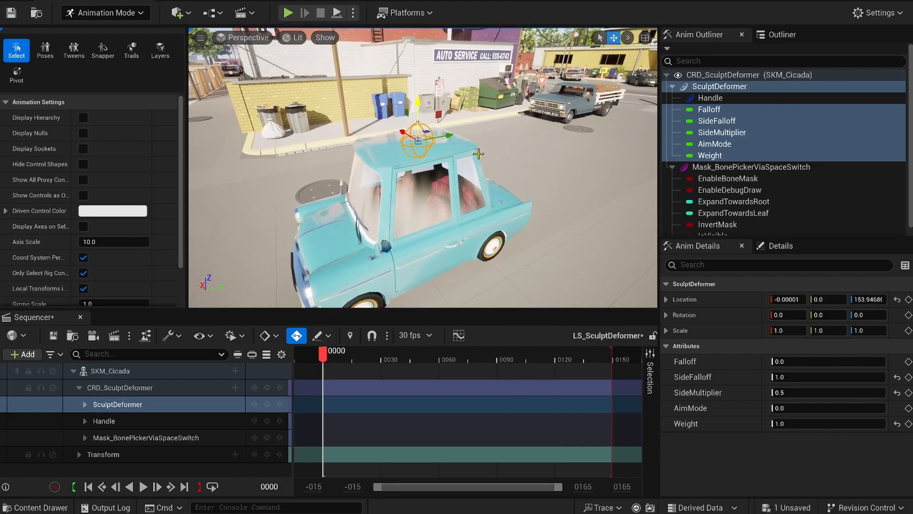
{"action": "left_click_drag", "start_coordinate": [420, 143], "coordinate": [468, 143]}
{"action": "left_click_drag", "start_coordinate": [468, 142], "coordinate": [467, 142], "text": "alt"}
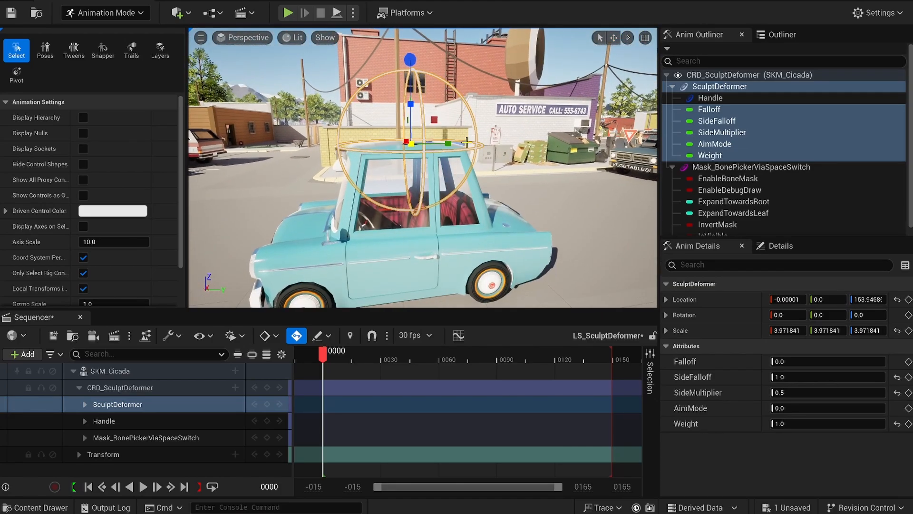
Try rotating the SculptDeformer control above the car's roof, undo the rotation, and return to moving the control
{"action": "key", "text": "e"}
{"action": "left_click_drag", "start_coordinate": [386, 123], "coordinate": [447, 150]}
{"action": "key", "text": "ctrl+z"}
{"action": "key", "text": "w"}
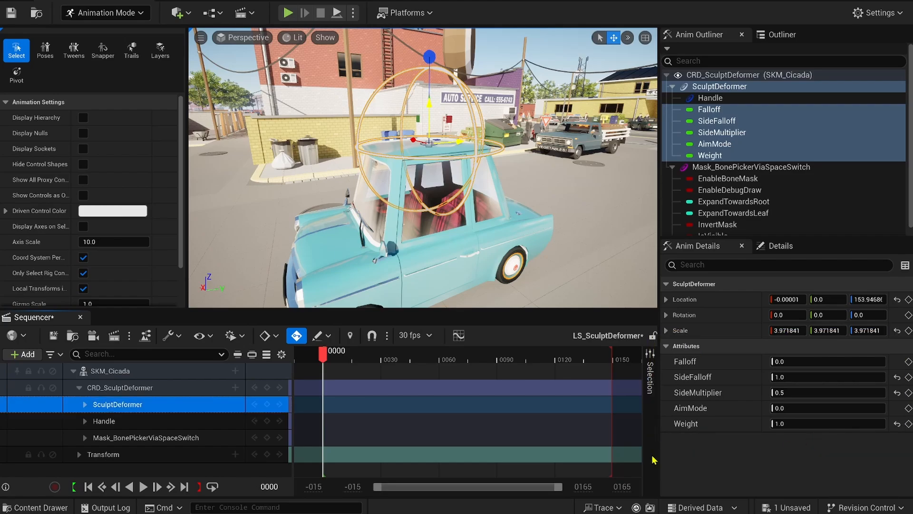
Try moving and rotating the sculpt deformer's Handle control above the car's roof, undo the transform, and return to moving it
{"action": "left_click", "coordinate": [62, 414]}
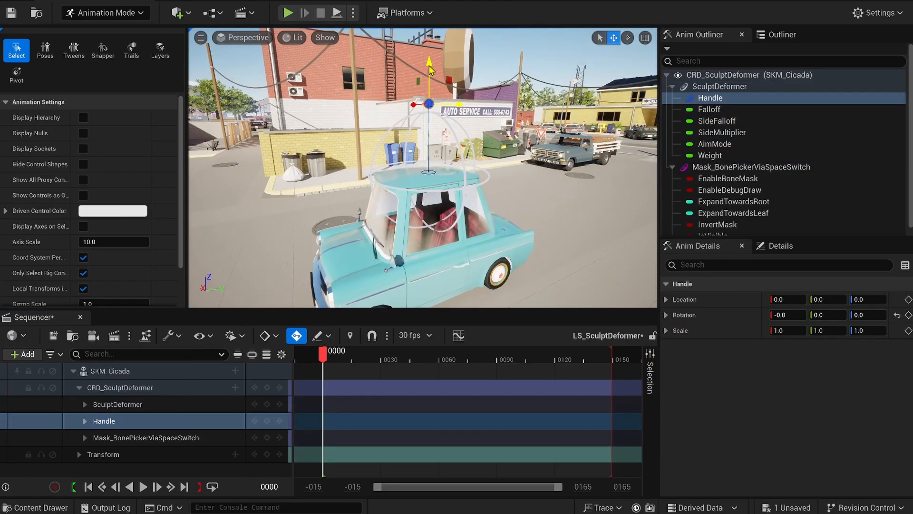
{"action": "mouse_move", "coordinate": [430, 50]}
{"action": "left_mouse_down"}
{"action": "mouse_move", "coordinate": [446, 14]}
{"action": "mouse_move", "coordinate": [430, 123]}
{"action": "mouse_move", "coordinate": [428, 80]}
{"action": "left_mouse_up"}
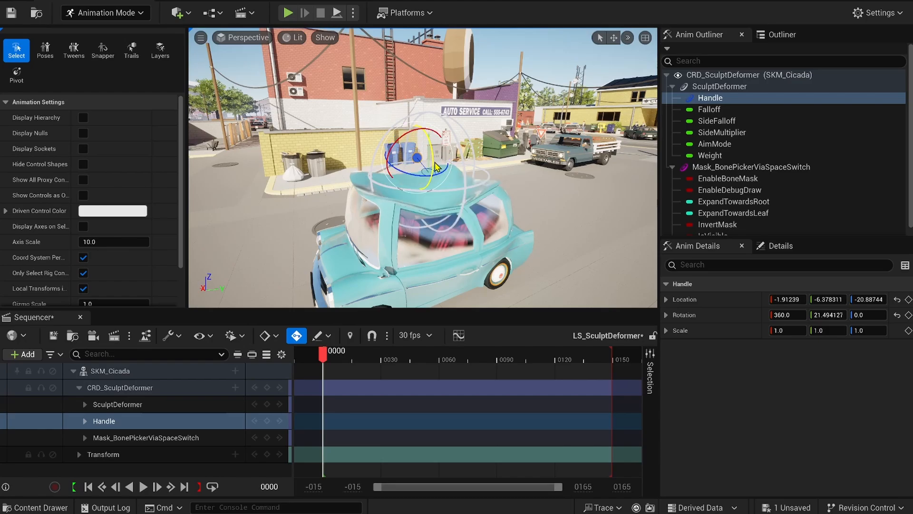
{"action": "key", "text": "ctrl+z"}
{"action": "key", "text": "w"}
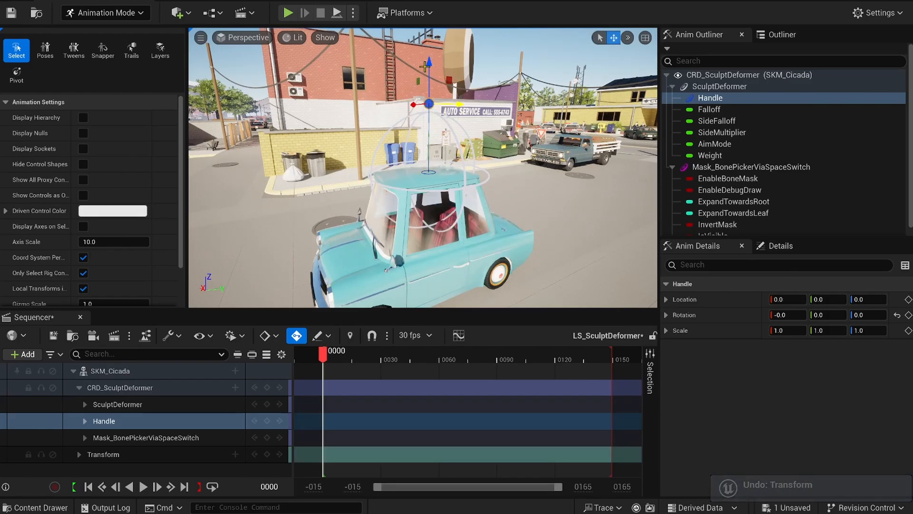
Pull the Handle control down into the car's roof and slide the SculptDeformer control around the car body
{"action": "mouse_move", "coordinate": [429, 76]}
{"action": "left_mouse_down"}
{"action": "mouse_move", "coordinate": [431, 129]}
{"action": "mouse_move", "coordinate": [379, 207]}
{"action": "mouse_move", "coordinate": [502, 167]}
{"action": "mouse_move", "coordinate": [456, 240]}
{"action": "left_mouse_up"}
{"action": "left_click", "coordinate": [457, 119]}
{"action": "left_click", "coordinate": [463, 131]}
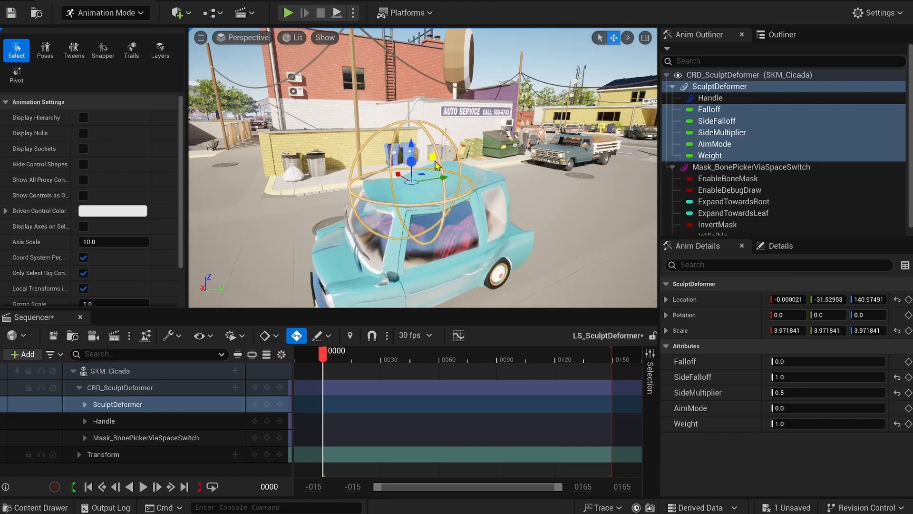
{"action": "left_click_drag", "start_coordinate": [442, 194], "coordinate": [421, 215]}
{"action": "mouse_move", "coordinate": [509, 190]}
{"action": "left_mouse_down"}
{"action": "mouse_move", "coordinate": [419, 181]}
{"action": "mouse_move", "coordinate": [371, 191]}
{"action": "left_mouse_up"}
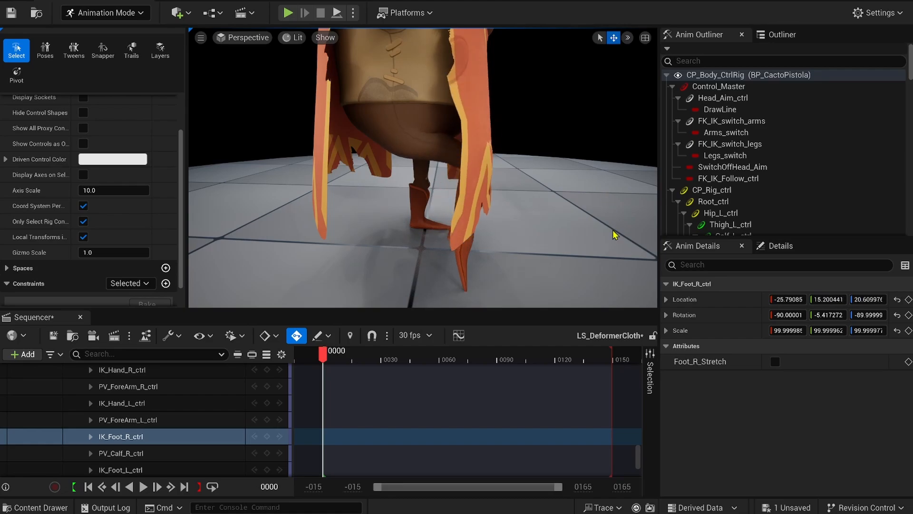
Show the rig controls in LS_DeformerCloth and swing IK_Foot_R_ctrl around the poncho's edge
{"action": "key", "text": "g"}
{"action": "left_click_drag", "start_coordinate": [430, 253], "coordinate": [400, 244]}
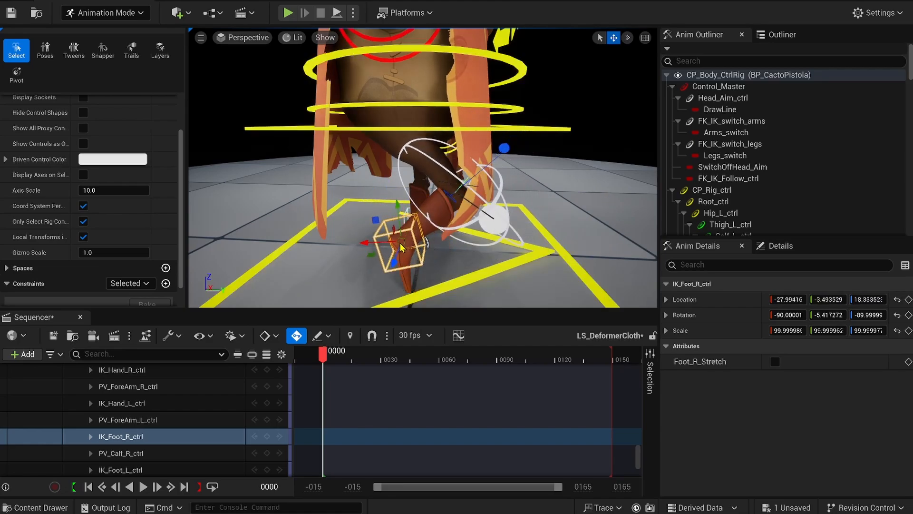
{"action": "left_click_drag", "start_coordinate": [366, 208], "coordinate": [408, 196]}
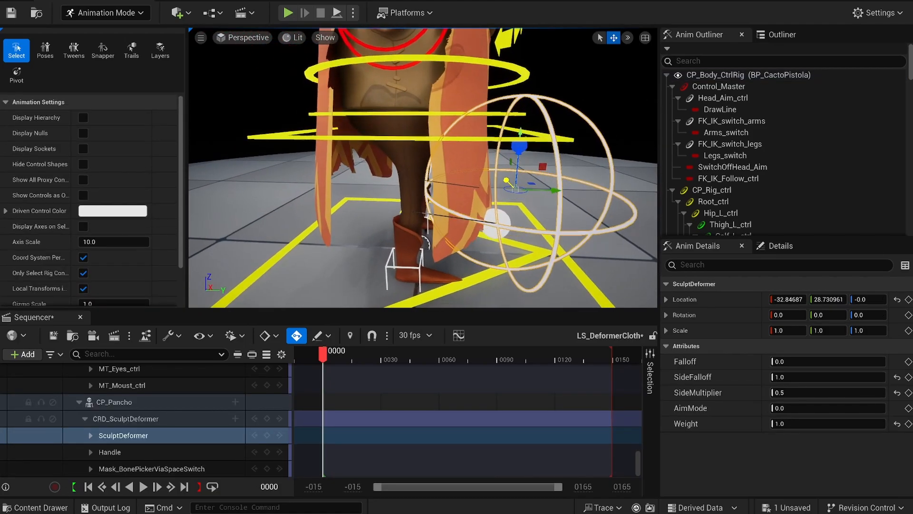
Add a constraint that makes CP_Pancho's SculptDeformer control follow the BP_CactoPistola character
{"action": "scroll", "coordinate": [106, 253], "scroll_direction": "down", "scroll_amount": 2}
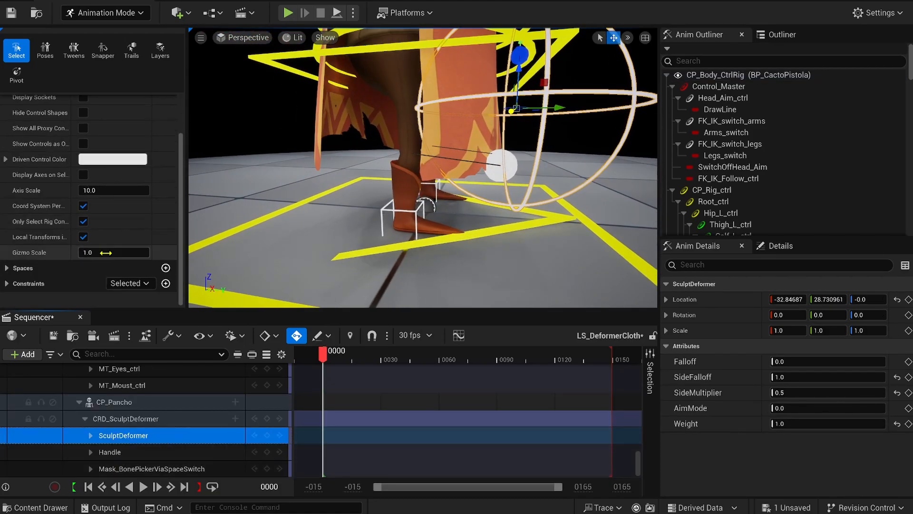
{"action": "left_click", "coordinate": [166, 283]}
{"action": "left_click", "coordinate": [214, 361]}
{"action": "left_click", "coordinate": [306, 414]}
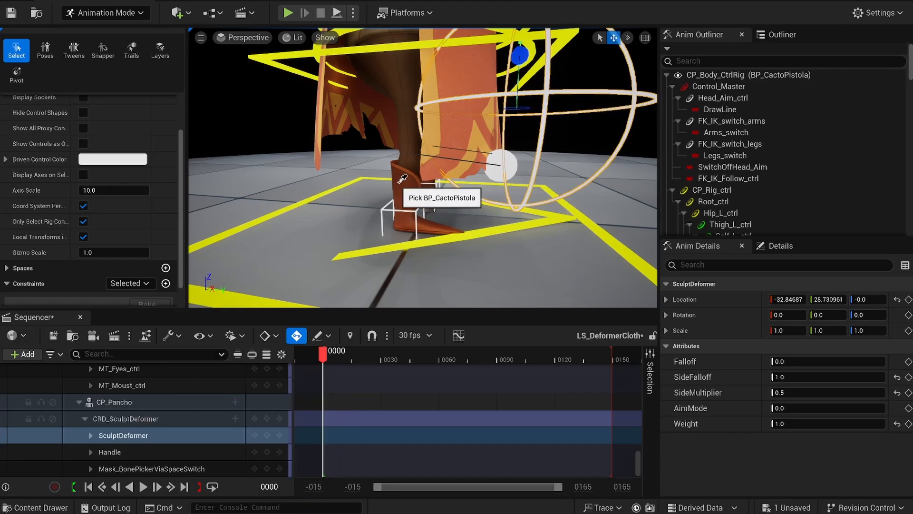
{"action": "left_click", "coordinate": [398, 182]}
{"action": "left_click", "coordinate": [446, 216]}
{"action": "left_click", "coordinate": [495, 463]}
Position the constrained SculptDeformer control around the character's lower leg
{"action": "left_click_drag", "start_coordinate": [552, 109], "coordinate": [473, 111]}
{"action": "mouse_move", "coordinate": [442, 72]}
{"action": "left_mouse_down"}
{"action": "mouse_move", "coordinate": [444, 129]}
{"action": "mouse_move", "coordinate": [443, 112]}
{"action": "left_mouse_up"}
{"action": "left_click_drag", "start_coordinate": [447, 143], "coordinate": [399, 143], "text": "alt"}
Try moving the Handle control vertically, undo it, and undo and redo the two preceding edits
{"action": "left_click", "coordinate": [381, 92]}
{"action": "left_click_drag", "start_coordinate": [379, 59], "coordinate": [380, 33]}
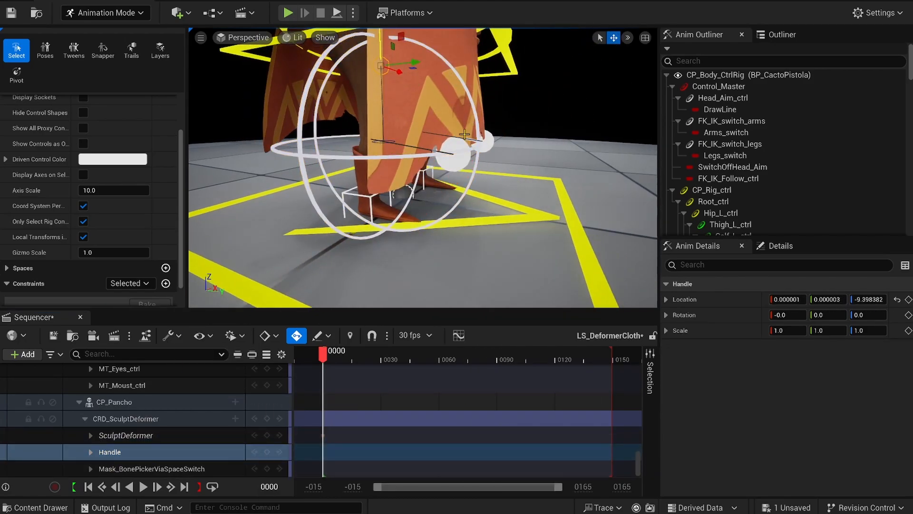
{"action": "key", "text": "ctrl+z"}
{"action": "mouse_move", "coordinate": [464, 134]}
{"action": "left_mouse_down", "text": "alt"}
{"action": "mouse_move", "coordinate": [561, 151]}
{"action": "mouse_move", "coordinate": [588, 138]}
{"action": "left_mouse_up", "text": "alt"}
{"action": "key", "text": "ctrl+z"}
{"action": "key", "text": "ctrl+z"}
{"action": "key", "text": "ctrl+y"}
{"action": "key", "text": "ctrl+y"}
Move the SculptDeformer control to about X -67 beside the poncho and swing IK_Foot_R_ctrl against the cloth
{"action": "left_click_drag", "start_coordinate": [438, 47], "coordinate": [508, 90]}
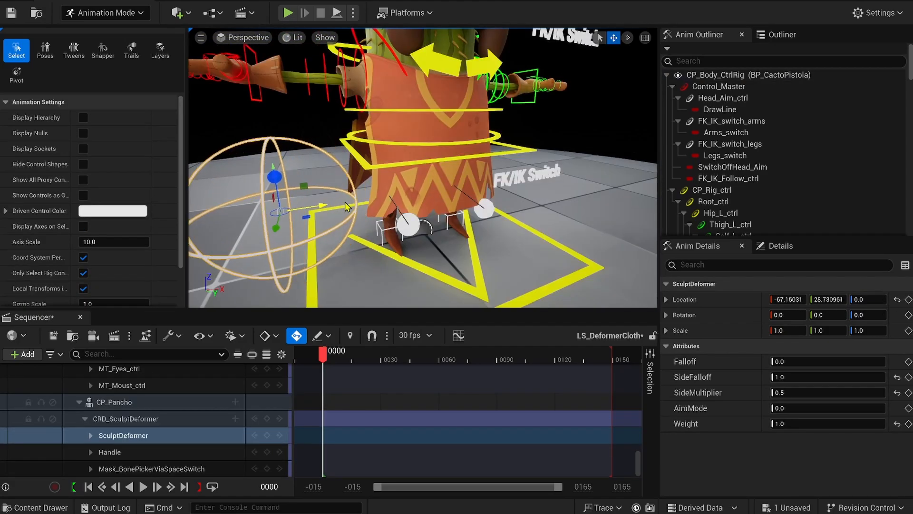
{"action": "mouse_move", "coordinate": [595, 176]}
{"action": "left_mouse_down", "text": "alt"}
{"action": "mouse_move", "coordinate": [267, 233]}
{"action": "mouse_move", "coordinate": [467, 205]}
{"action": "mouse_move", "coordinate": [609, 166]}
{"action": "mouse_move", "coordinate": [461, 190]}
{"action": "mouse_move", "coordinate": [385, 195]}
{"action": "mouse_move", "coordinate": [583, 164]}
{"action": "mouse_move", "coordinate": [430, 193]}
{"action": "mouse_move", "coordinate": [269, 195]}
{"action": "mouse_move", "coordinate": [587, 177]}
{"action": "mouse_move", "coordinate": [387, 193]}
{"action": "mouse_move", "coordinate": [420, 179]}
{"action": "left_mouse_up", "text": "alt"}
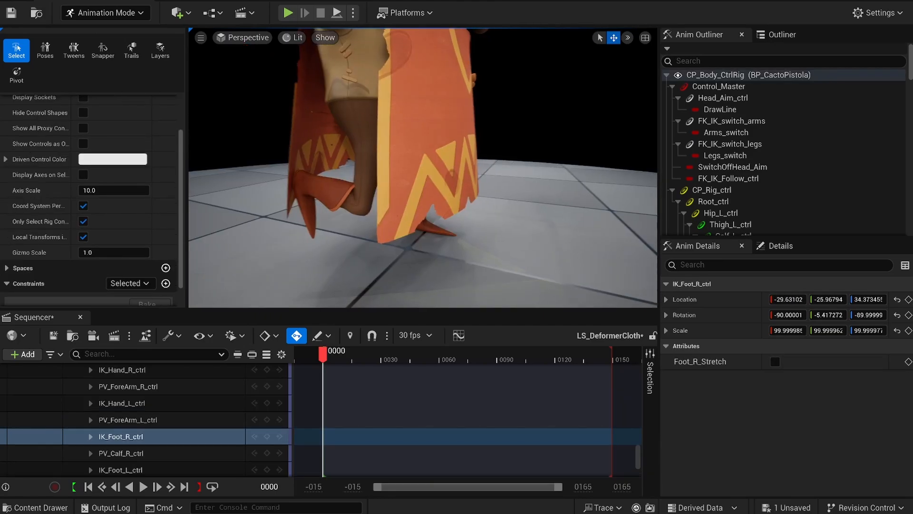
{"action": "scroll", "coordinate": [463, 167], "scroll_direction": "up", "scroll_amount": 5}
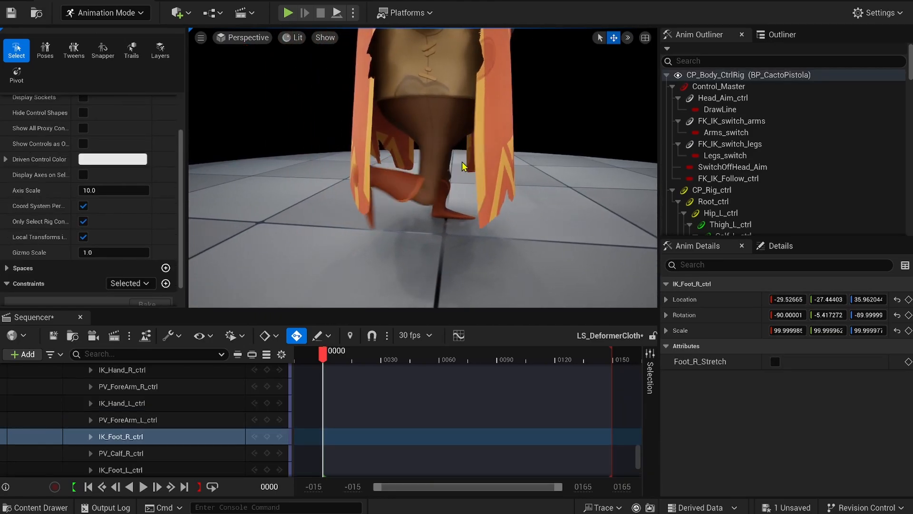
{"action": "mouse_move", "coordinate": [462, 163]}
{"action": "left_mouse_down"}
{"action": "mouse_move", "coordinate": [411, 160]}
{"action": "mouse_move", "coordinate": [459, 162]}
{"action": "mouse_move", "coordinate": [424, 173]}
{"action": "mouse_move", "coordinate": [544, 147]}
{"action": "mouse_move", "coordinate": [538, 214]}
{"action": "mouse_move", "coordinate": [572, 200]}
{"action": "mouse_move", "coordinate": [432, 176]}
{"action": "mouse_move", "coordinate": [407, 181]}
{"action": "left_mouse_up"}
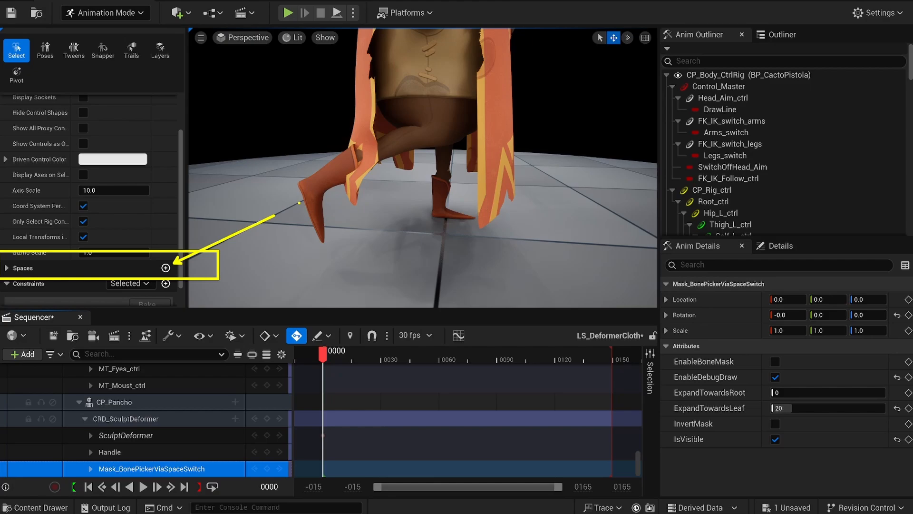
Add the Side_fwd_004_R bone as a space for Mask_BonePickerViaSpaceSwitch, switch to it, and turn on EnableBoneMask
{"action": "key", "text": "Escape"}
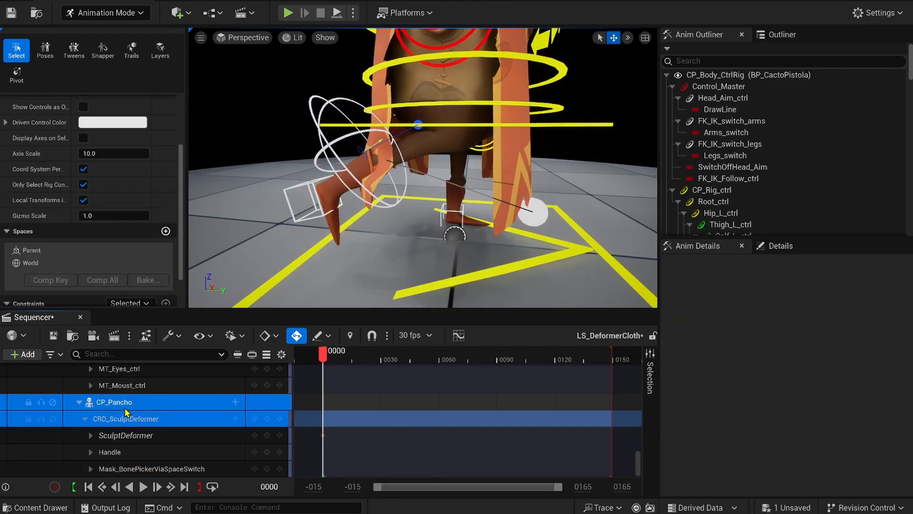
{"action": "left_click", "coordinate": [126, 469]}
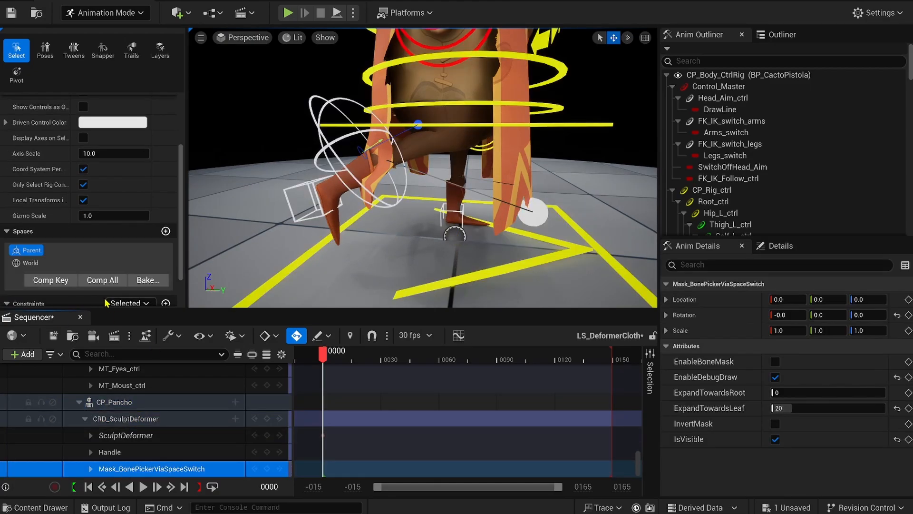
{"action": "left_click", "coordinate": [165, 231]}
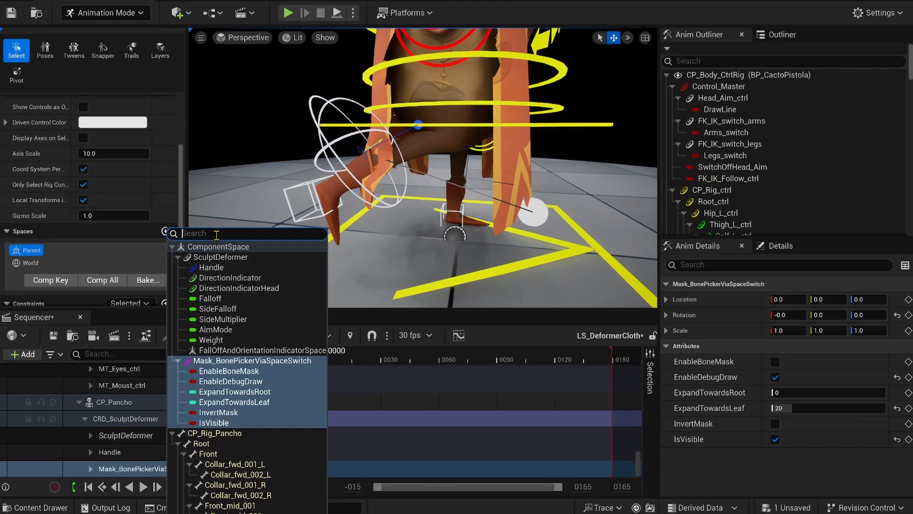
{"action": "type", "text": "fwd"}
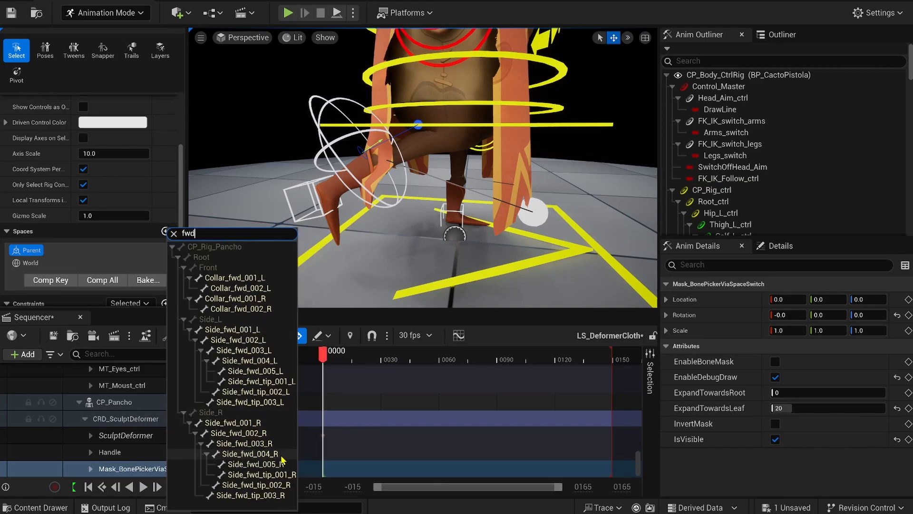
{"action": "left_click", "coordinate": [280, 454]}
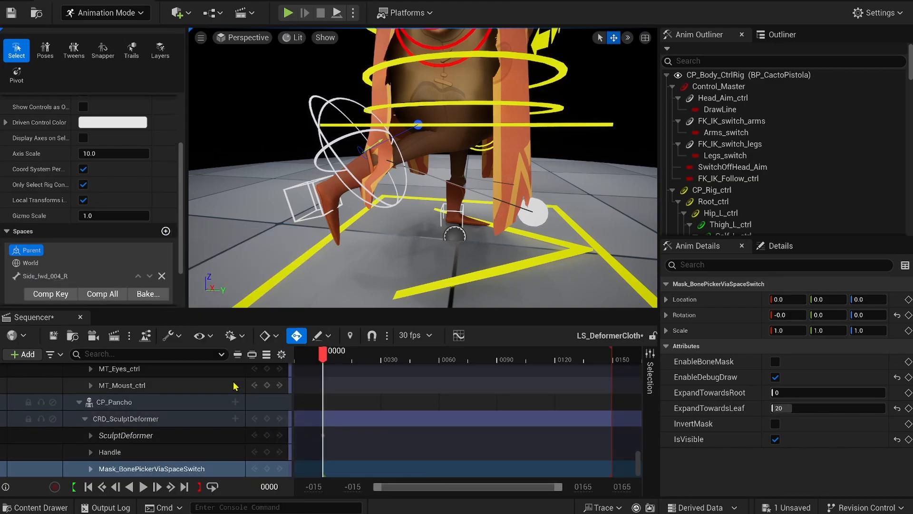
{"action": "left_click", "coordinate": [54, 276]}
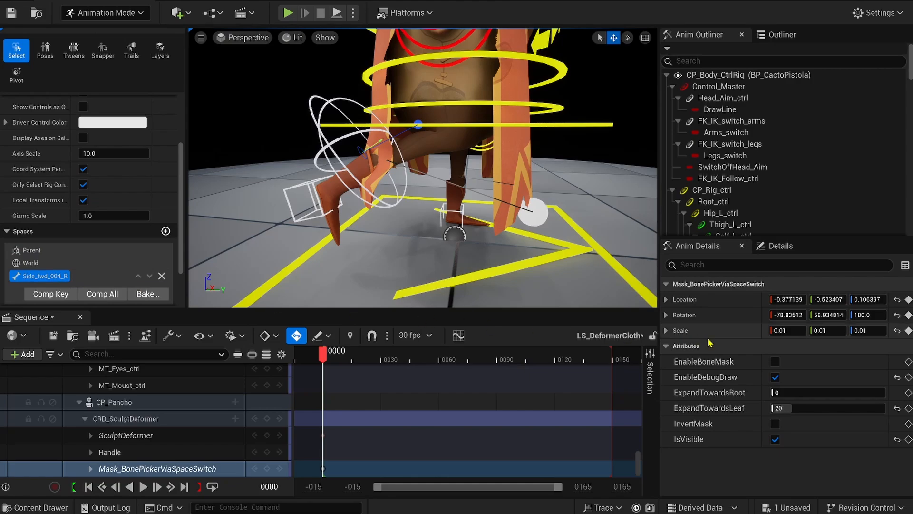
{"action": "left_click", "coordinate": [775, 362]}
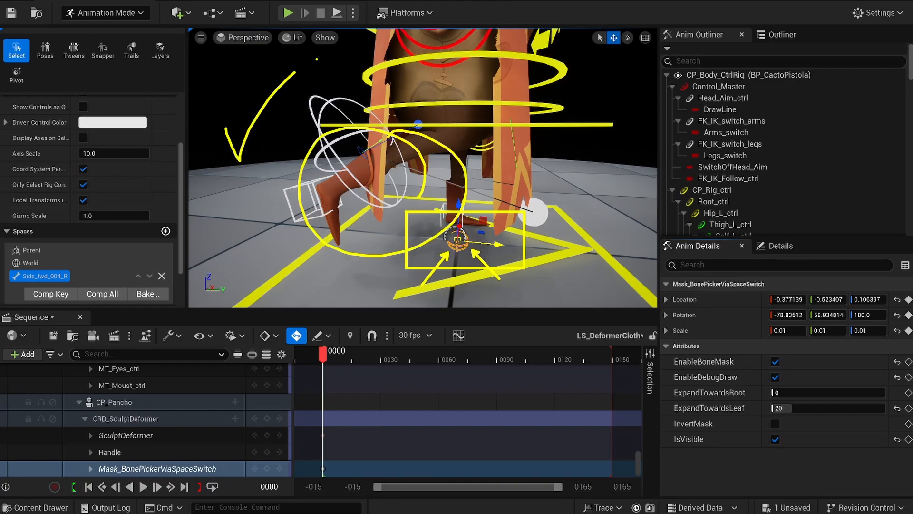
Move IK_Foot_R_ctrl back and forth under the poncho to test the masked sculpt deformation
{"action": "left_click", "coordinate": [478, 196]}
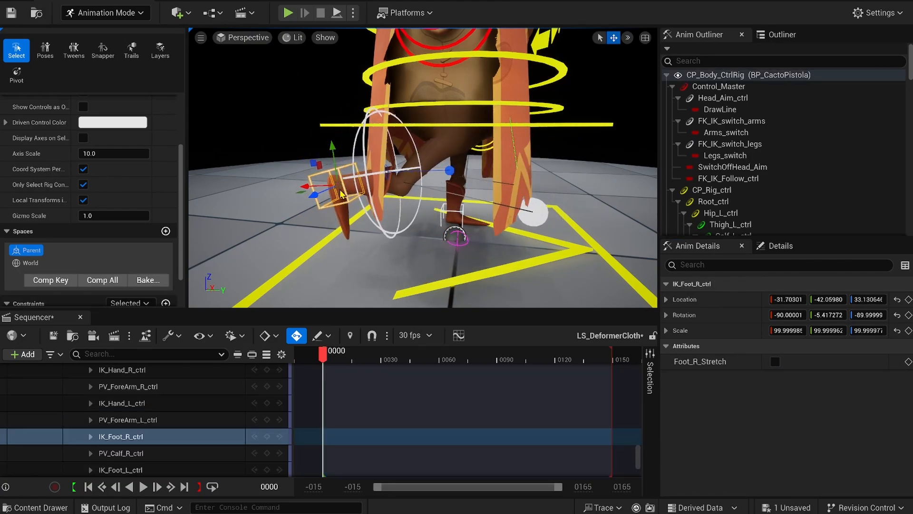
{"action": "left_click_drag", "start_coordinate": [408, 234], "coordinate": [457, 227]}
{"action": "left_click_drag", "start_coordinate": [373, 191], "coordinate": [519, 166]}
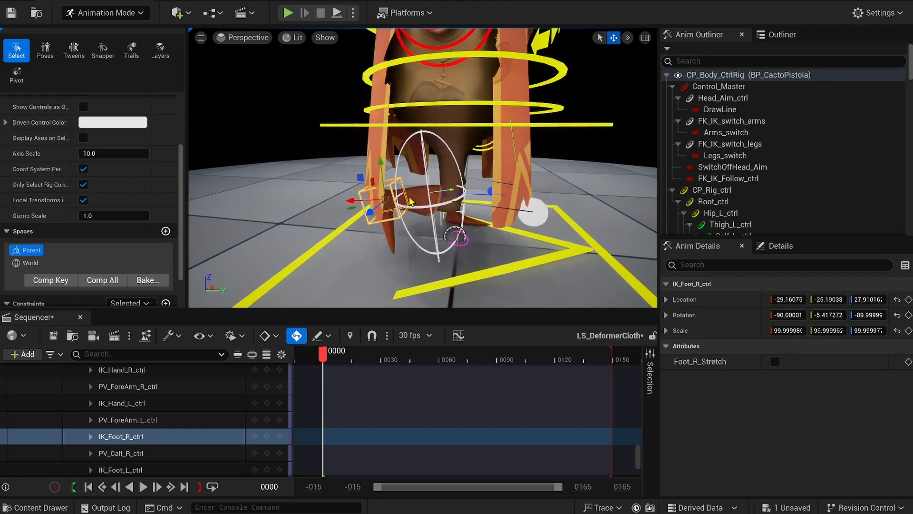